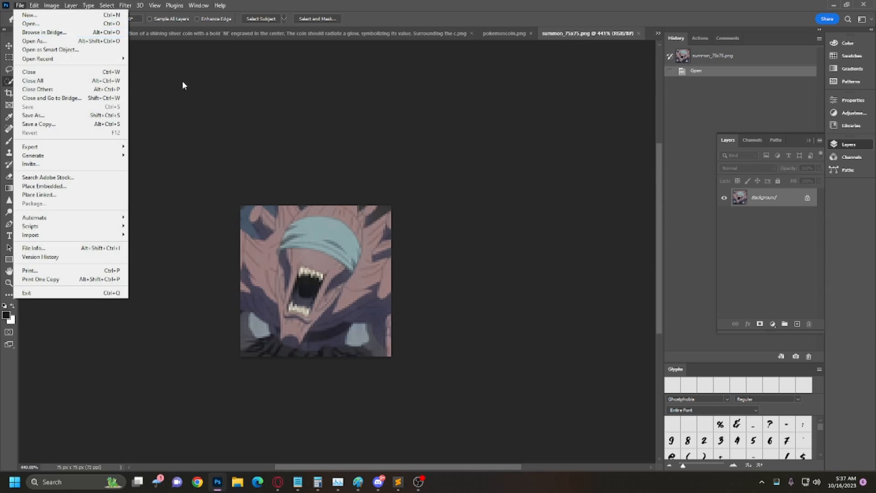
Convert the Background layer of summon_75x75.png to a smart object.
click(423, 162)
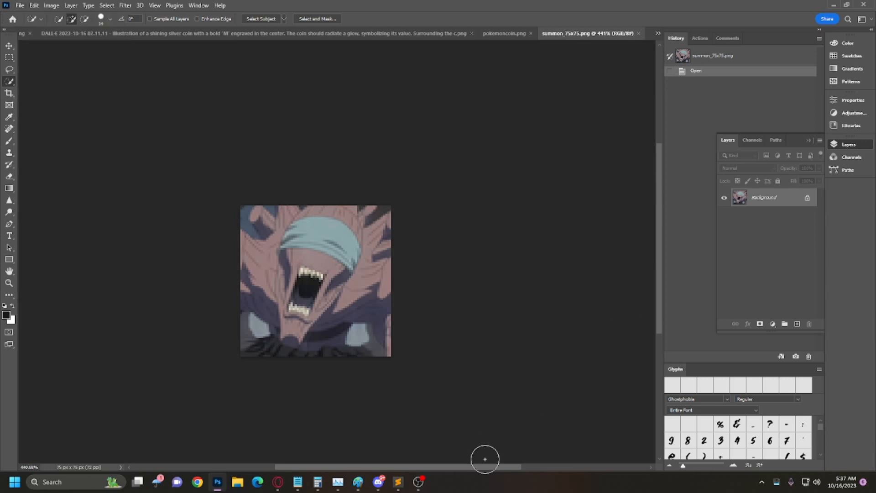
scroll(484, 460, left, 2)
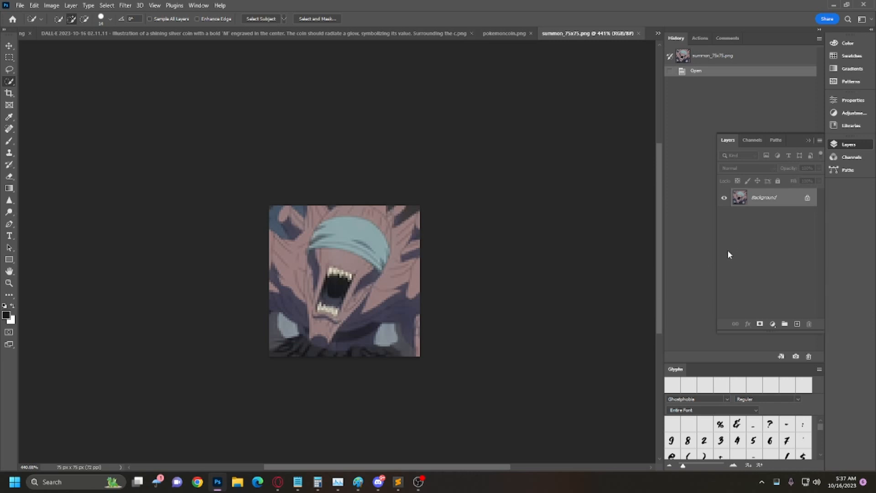
right_click(779, 199)
click(797, 269)
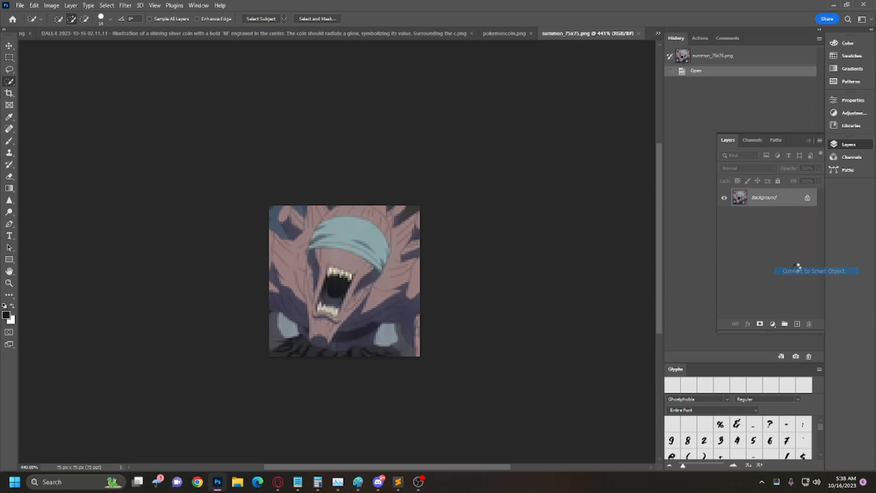
right_click(759, 201)
click(777, 203)
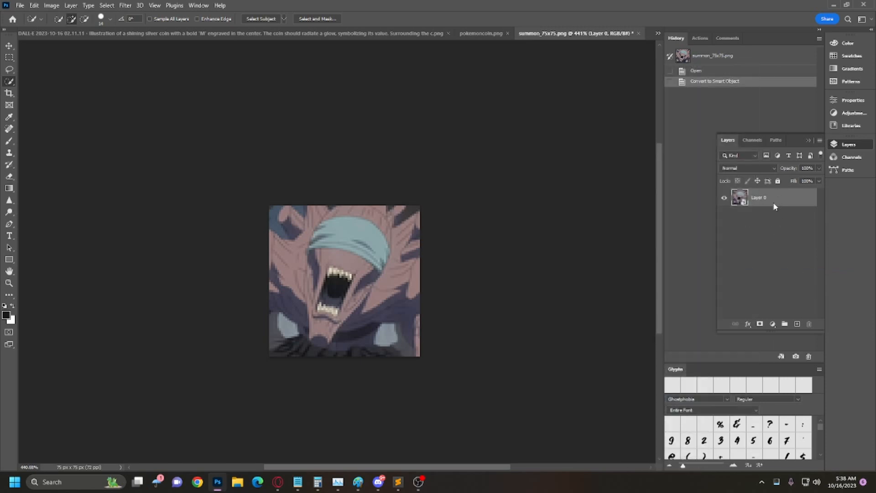
right_click(776, 202)
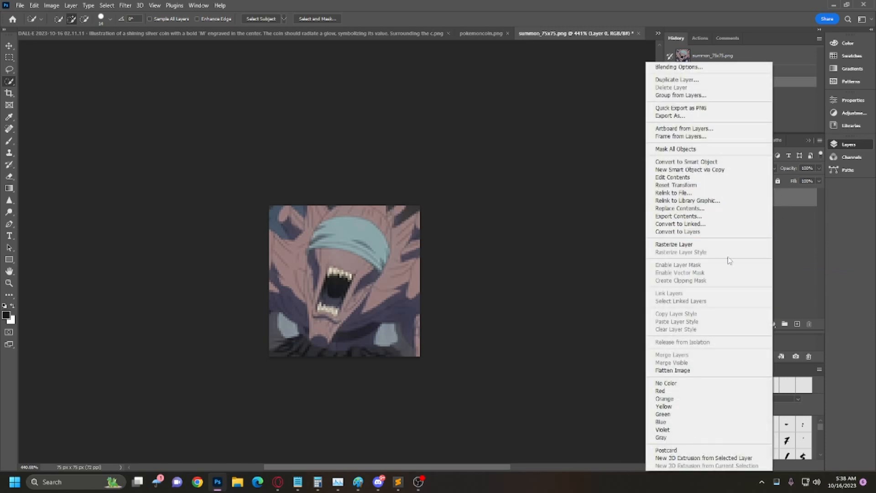
click(351, 108)
Apply the High Pass filter to the smart object with a radius of 1.1 pixels.
click(124, 5)
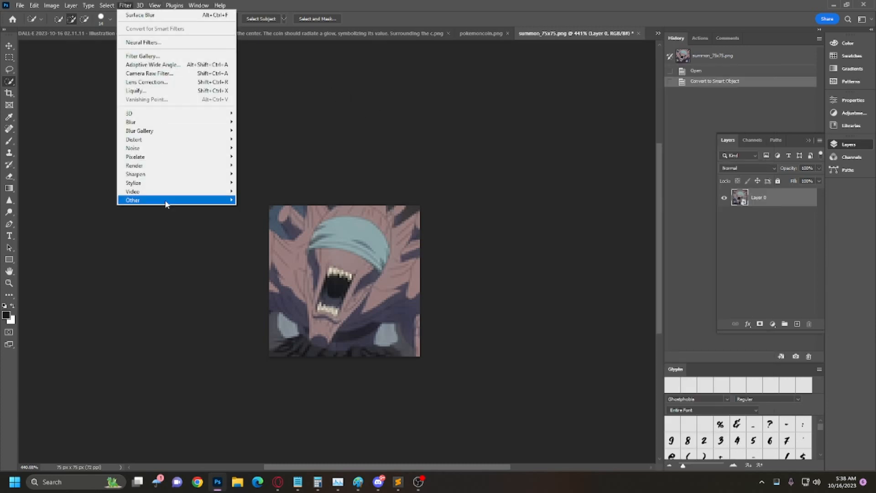
mouse_move(166, 202)
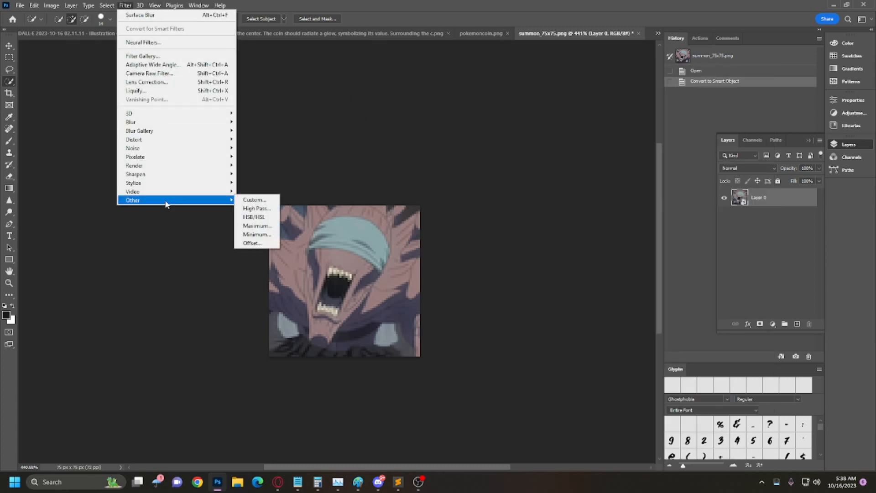
click(255, 208)
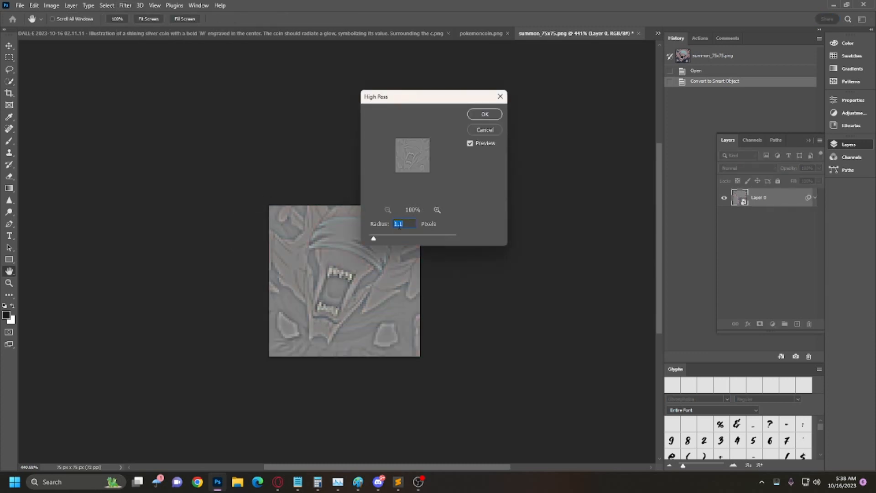
click(477, 117)
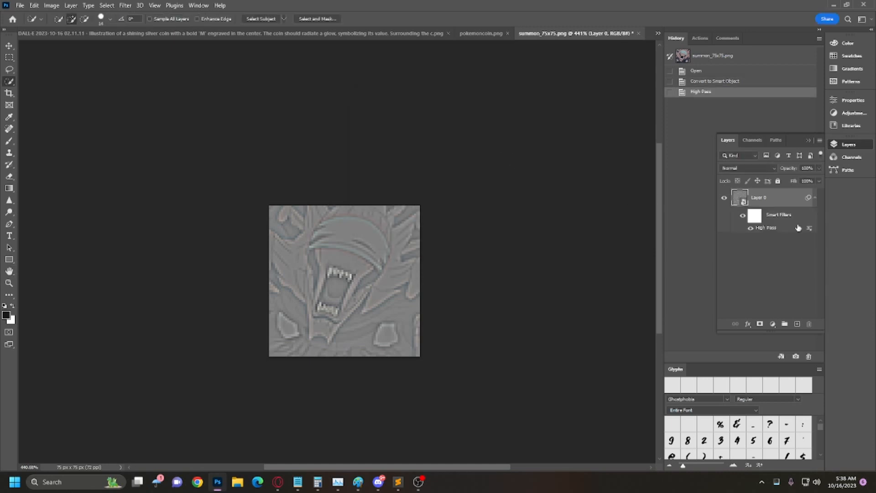
Set the High Pass smart filter's blending mode to Overlay.
double_click(810, 230)
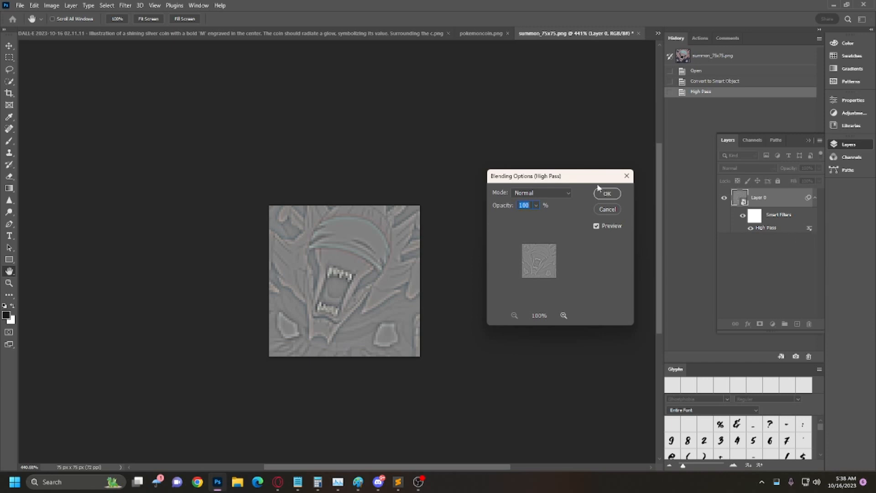
click(553, 197)
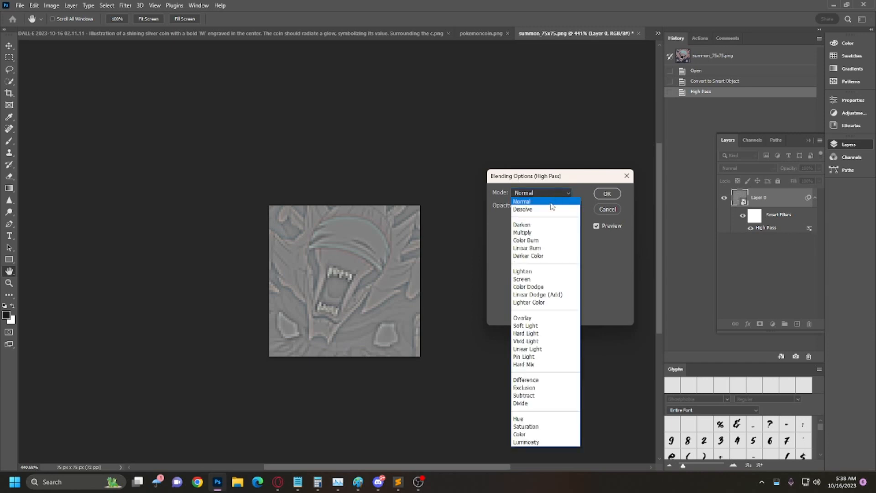
click(529, 318)
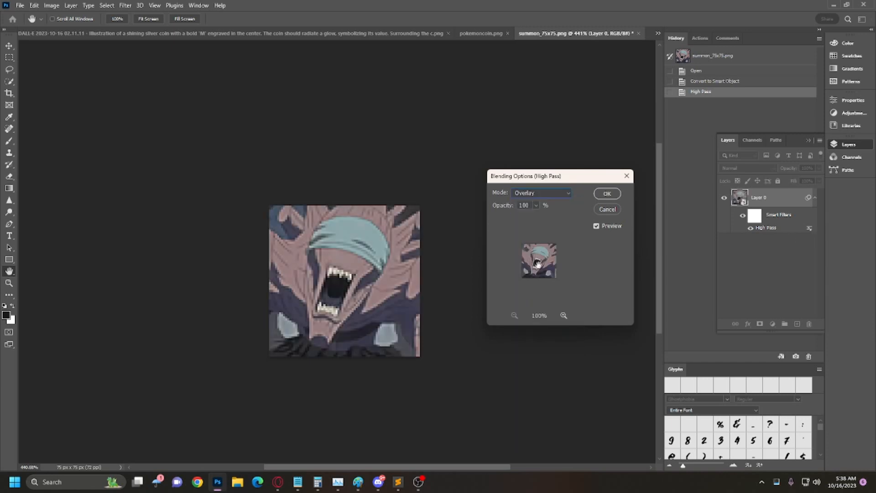
click(540, 193)
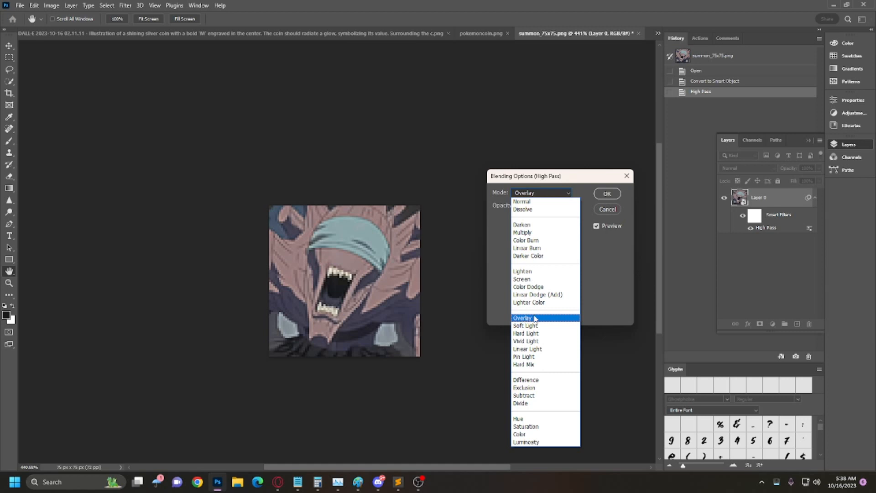
click(534, 319)
Try Vivid Light as the High Pass blending mode, switch back to Overlay and apply the blending options.
click(550, 197)
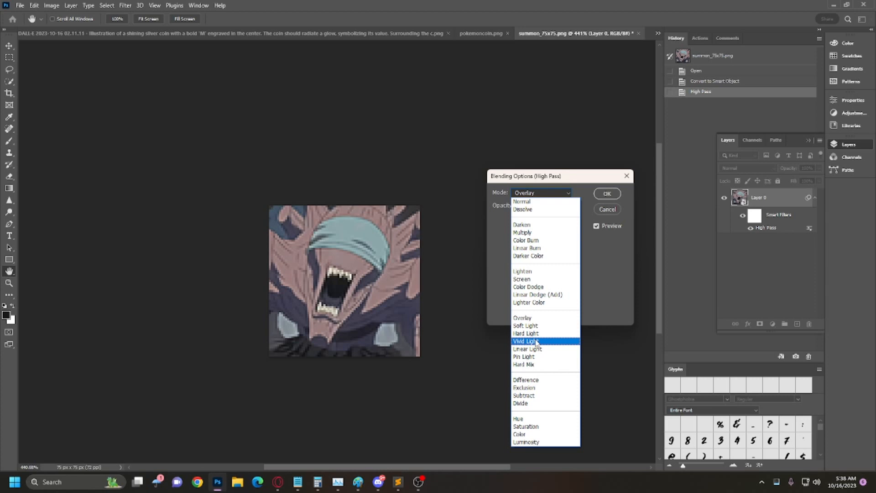
click(536, 342)
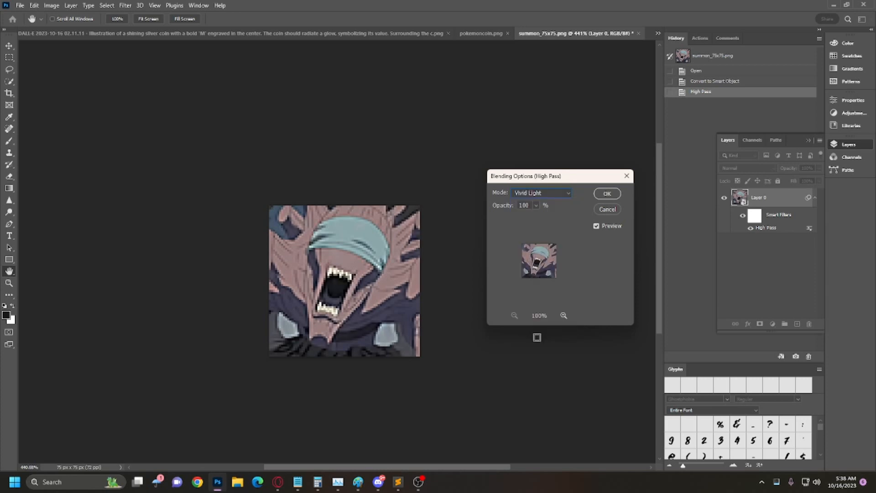
click(533, 196)
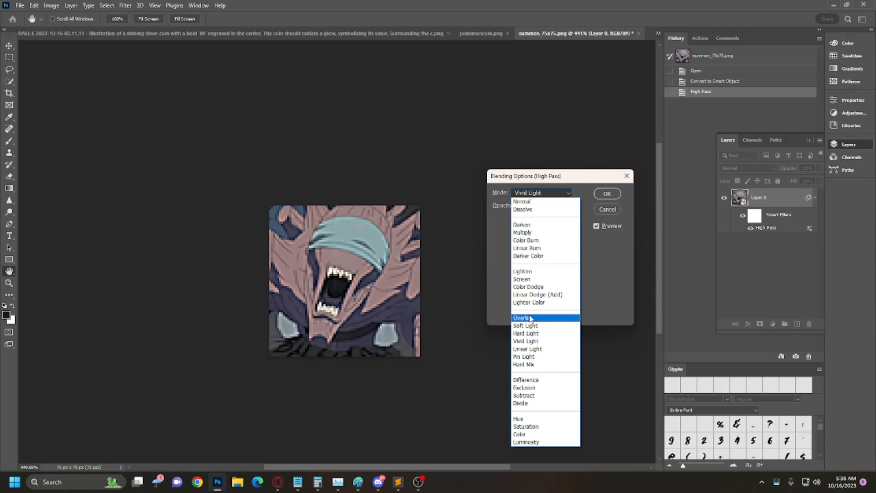
click(530, 318)
click(607, 194)
key(w)
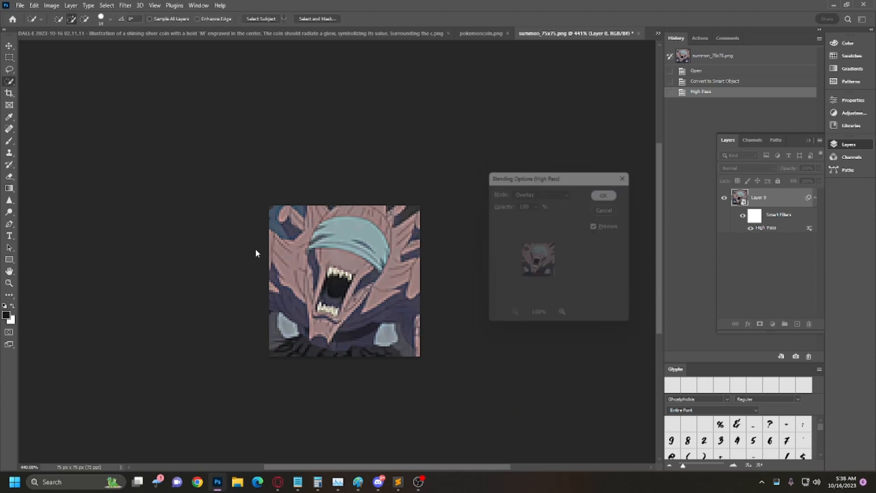
Apply the Surface Blur filter at 100% view with a radius of 3 pixels and a threshold of 6 levels.
double_click(7, 284)
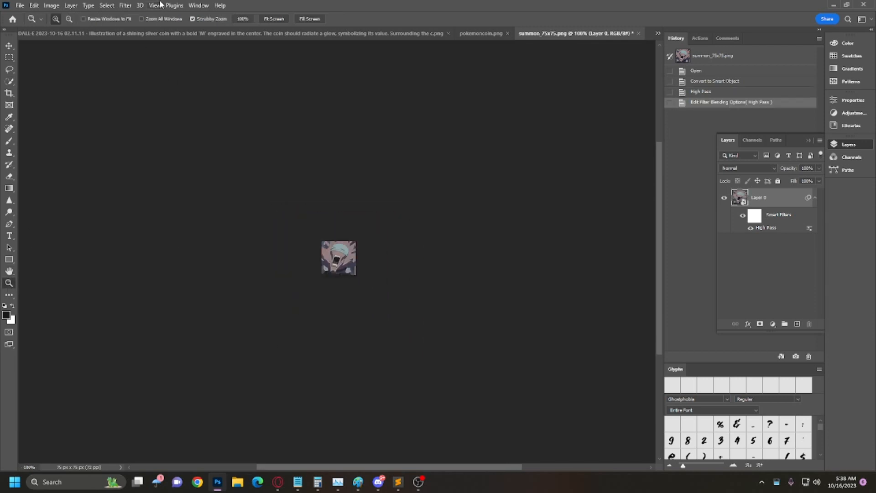
click(125, 5)
mouse_move(137, 121)
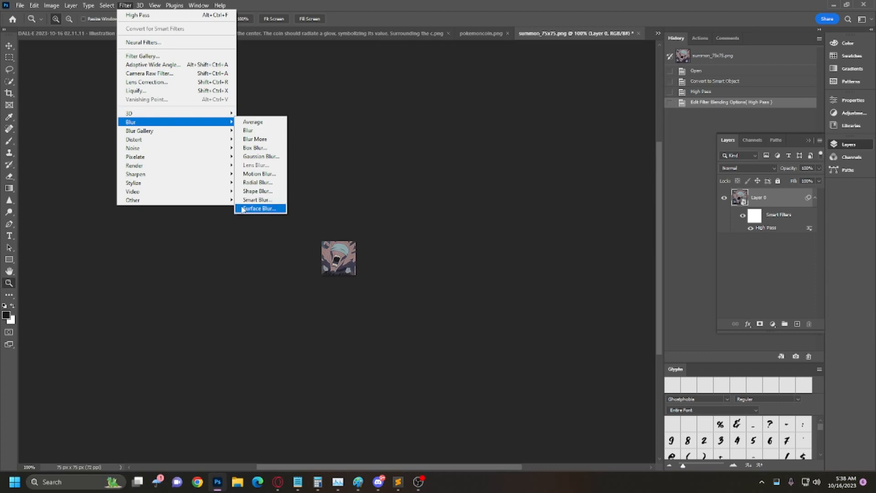
click(260, 208)
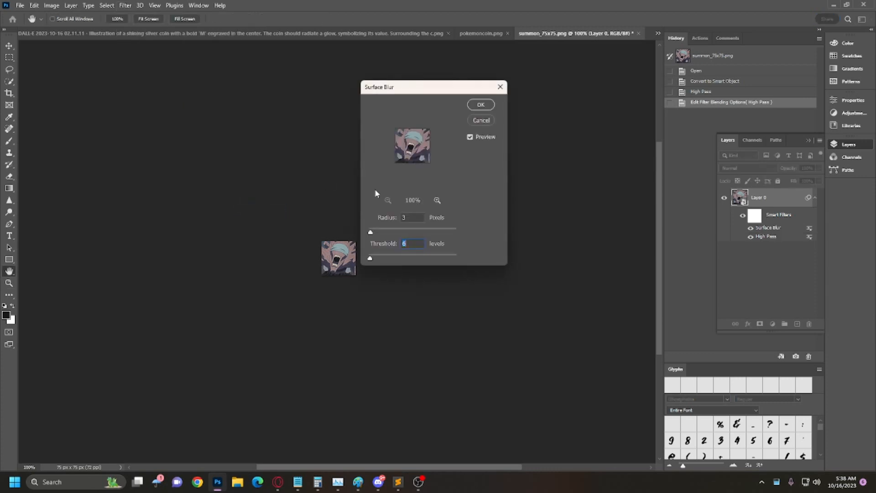
key(Return)
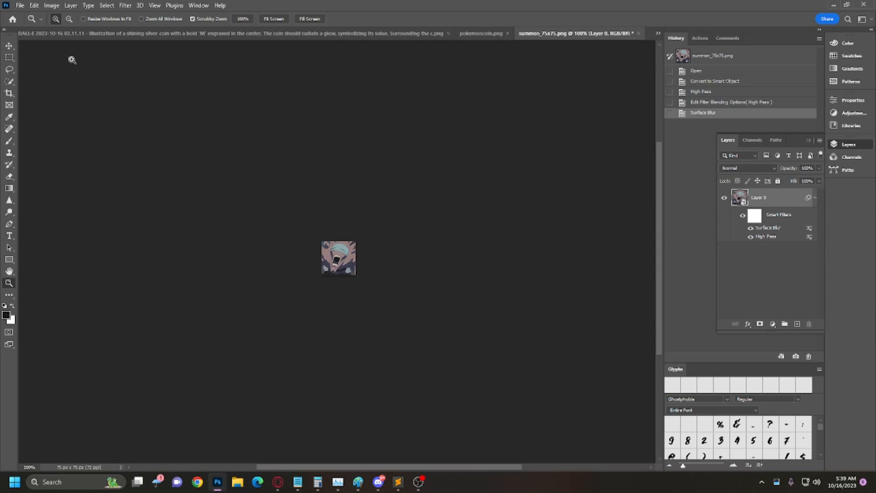
Apply Auto Contrast to the image and adjust its Levels to input values 32, 1.18 and 227.
click(50, 5)
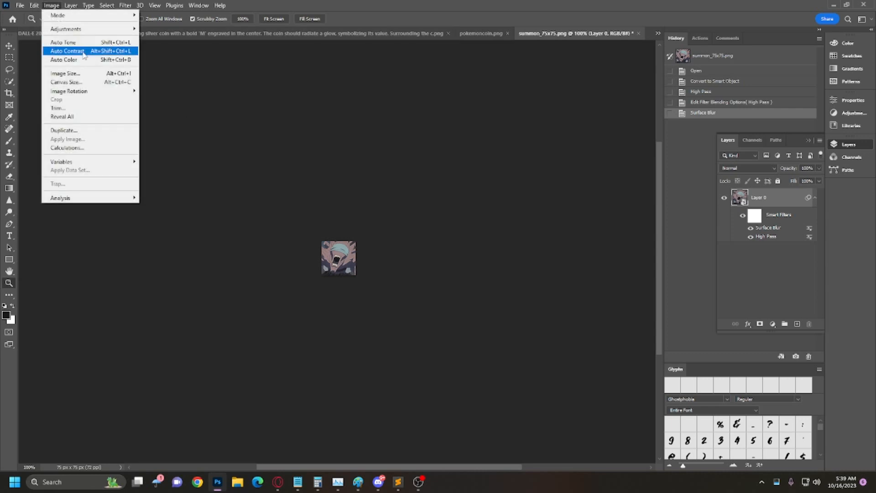
click(91, 51)
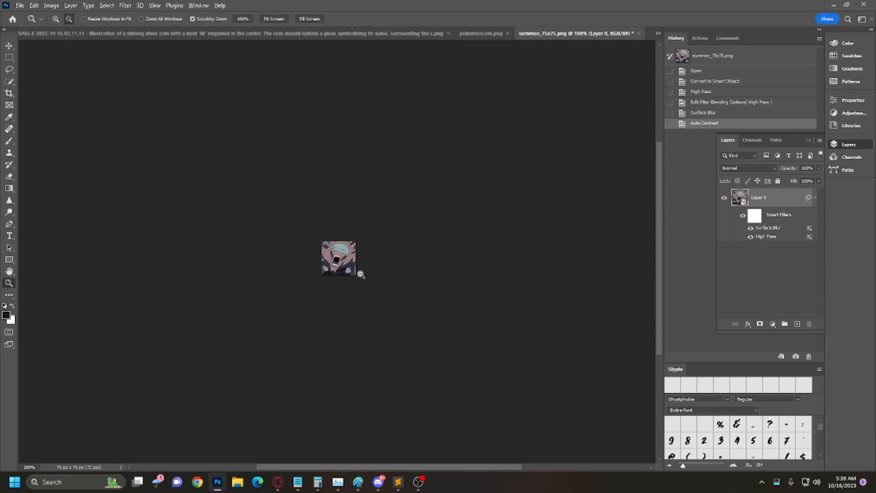
click(51, 5)
mouse_move(68, 29)
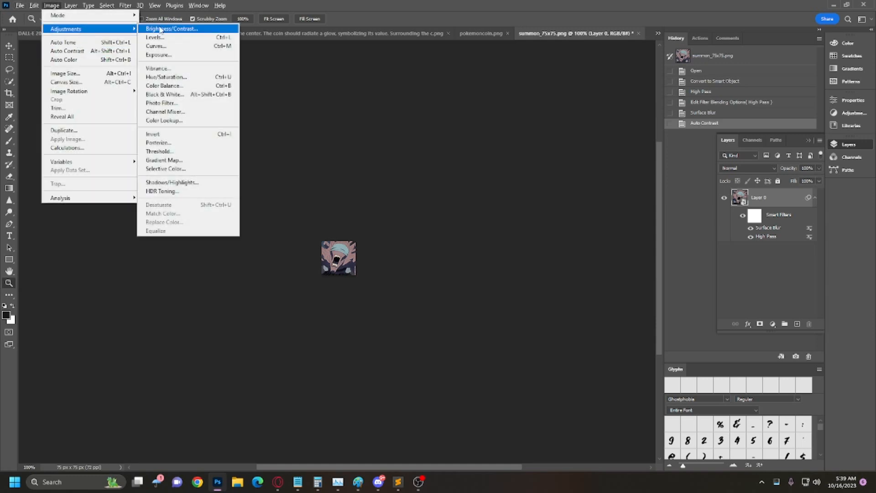
click(192, 38)
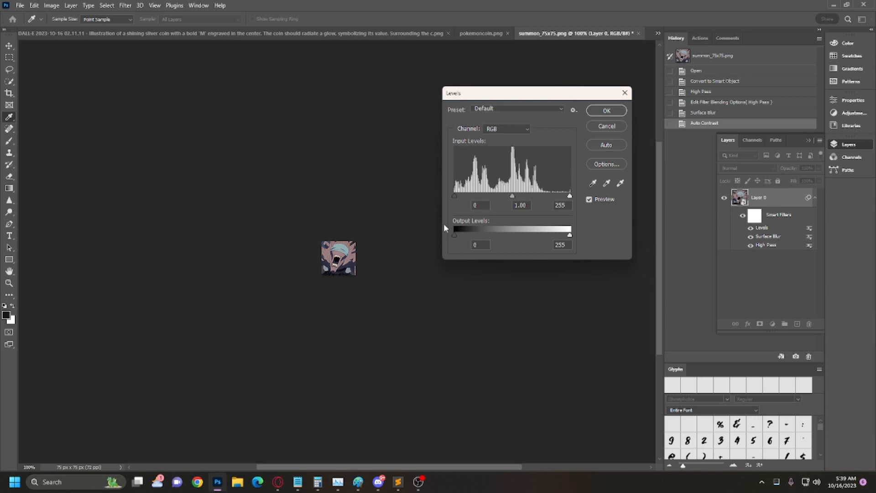
drag(453, 197, 473, 197)
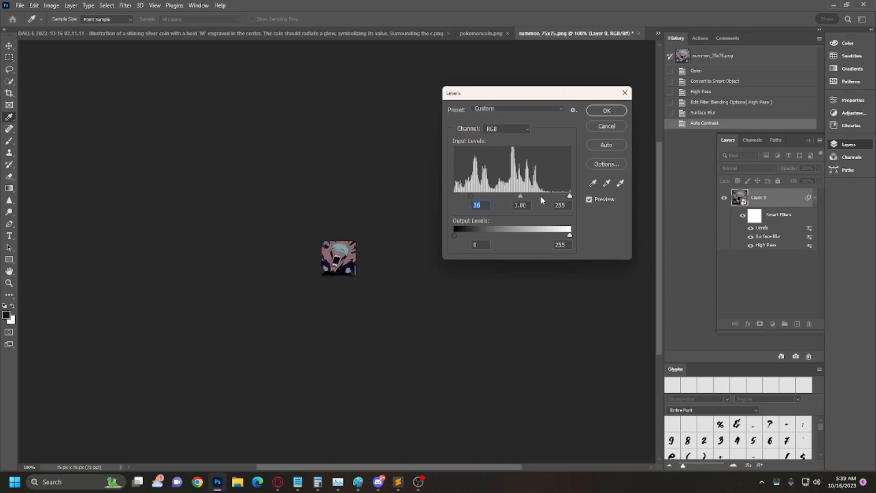
mouse_move(569, 197)
mouse_down()
mouse_move(466, 194)
mouse_move(557, 196)
mouse_up()
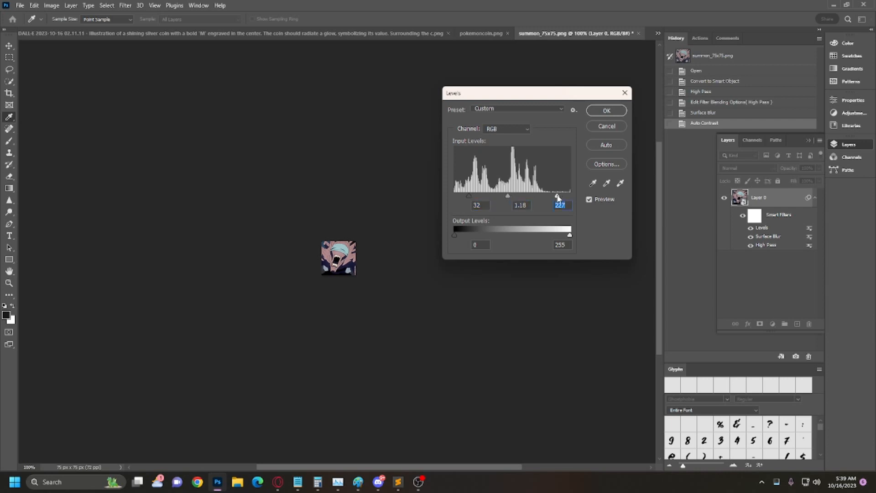
click(606, 111)
key(z)
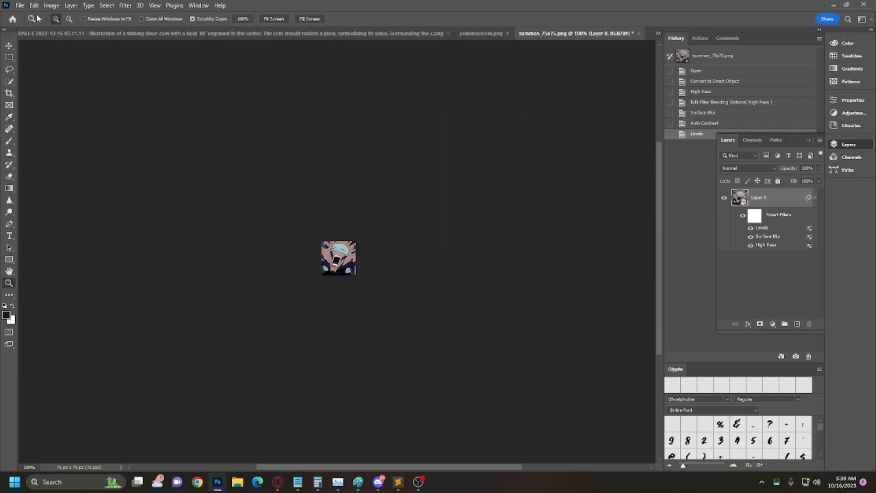
Quick-export the edited image as summon_75x75.png into the Downloads folder.
click(20, 5)
mouse_move(57, 146)
click(137, 147)
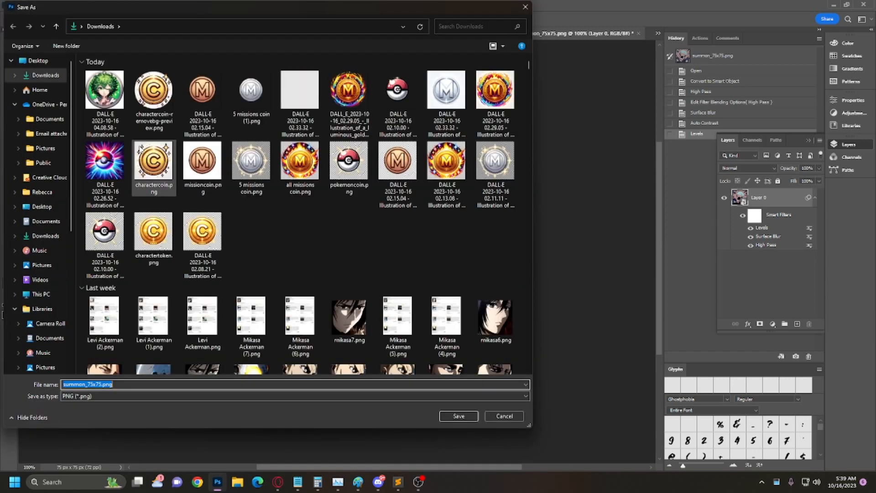
key(Return)
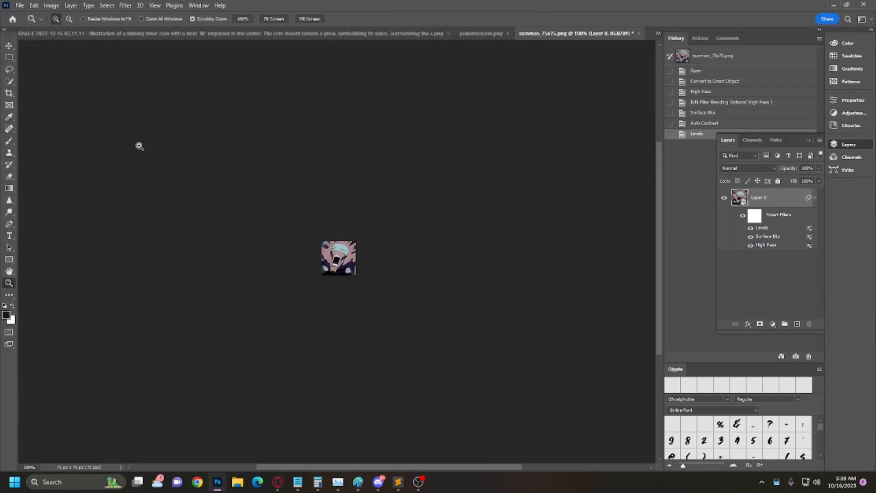
Open dragon5_75x75.png from the resized folder and convert its layer to a smart object.
click(20, 5)
click(29, 23)
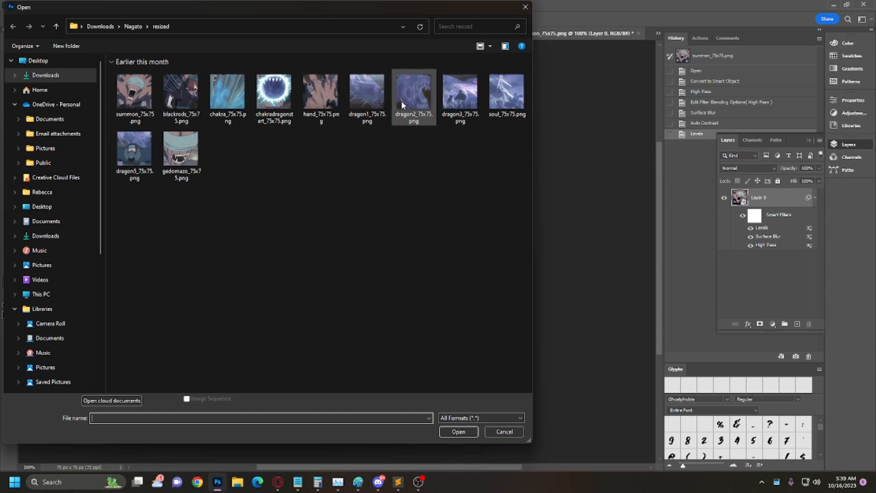
double_click(136, 147)
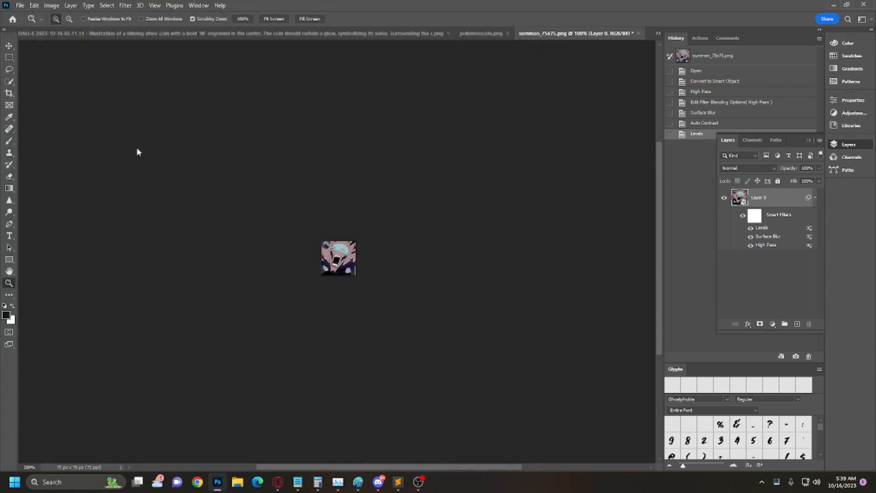
right_click(772, 198)
click(815, 269)
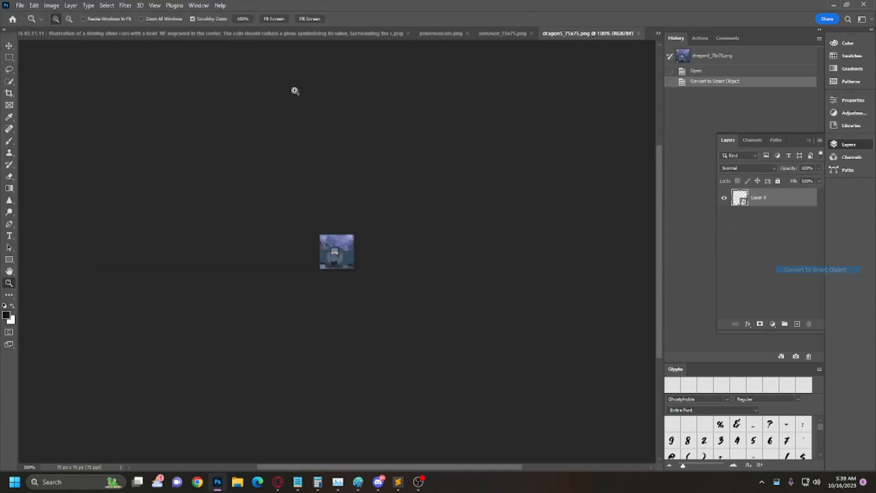
Apply the High Pass filter to the dragon5_75x75.png smart object, accepting the offered radius.
click(125, 5)
mouse_move(147, 201)
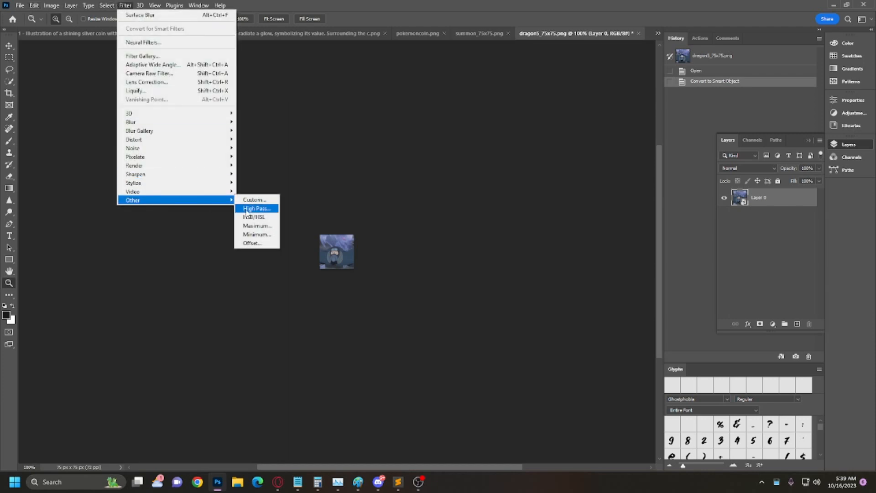
click(247, 209)
key(Return)
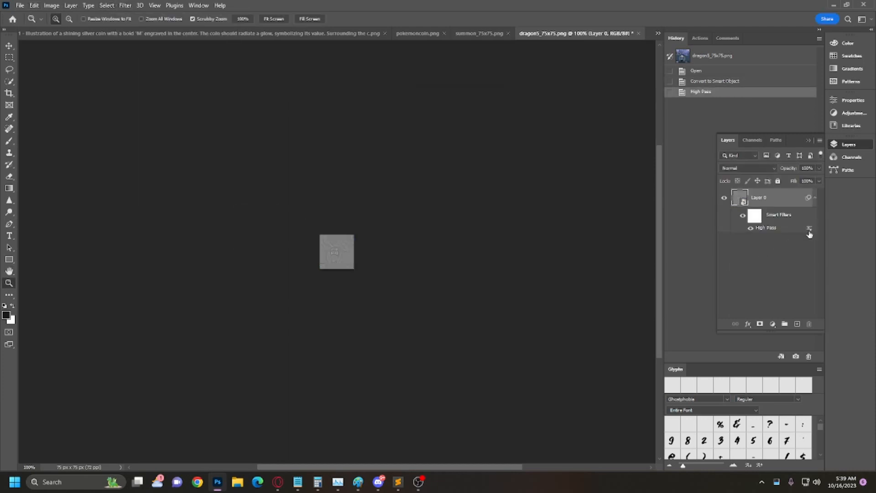
Set the blend mode of the High Pass smart filter to Overlay.
double_click(809, 229)
click(568, 192)
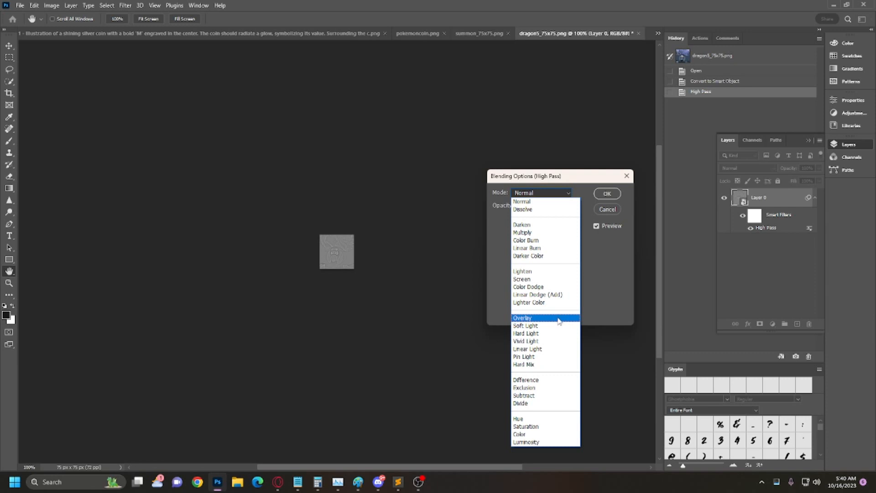
click(559, 318)
click(607, 193)
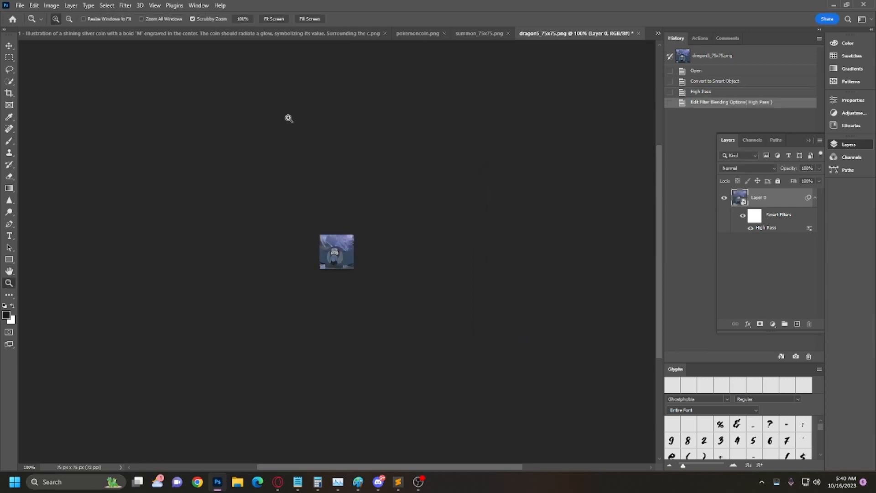
Apply Surface Blur to the smart object with a radius of 3 pixels and a threshold of 6 levels.
click(125, 5)
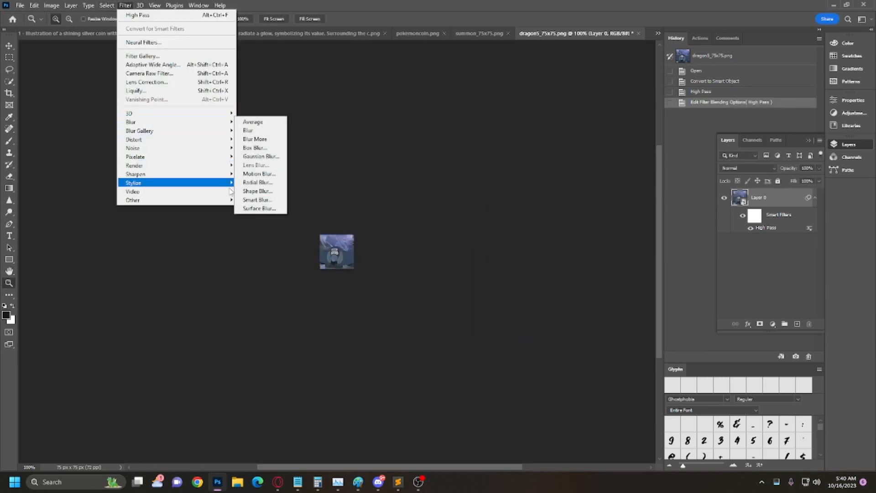
click(259, 208)
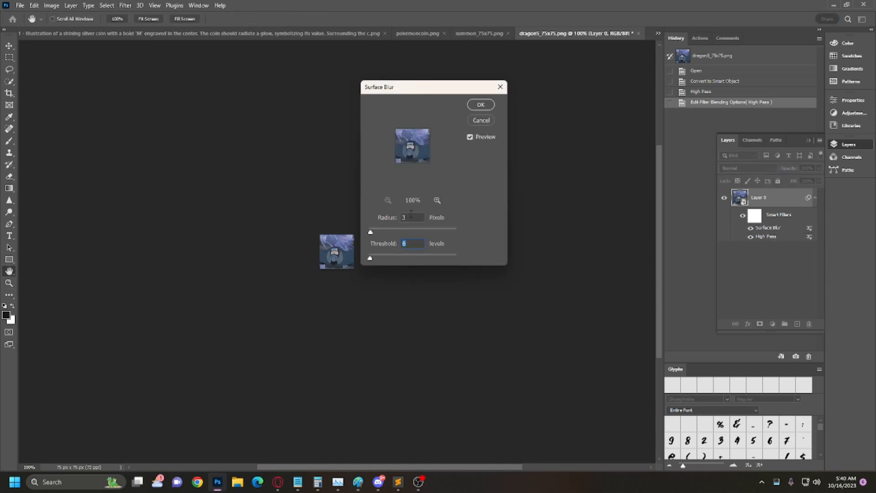
key(Return)
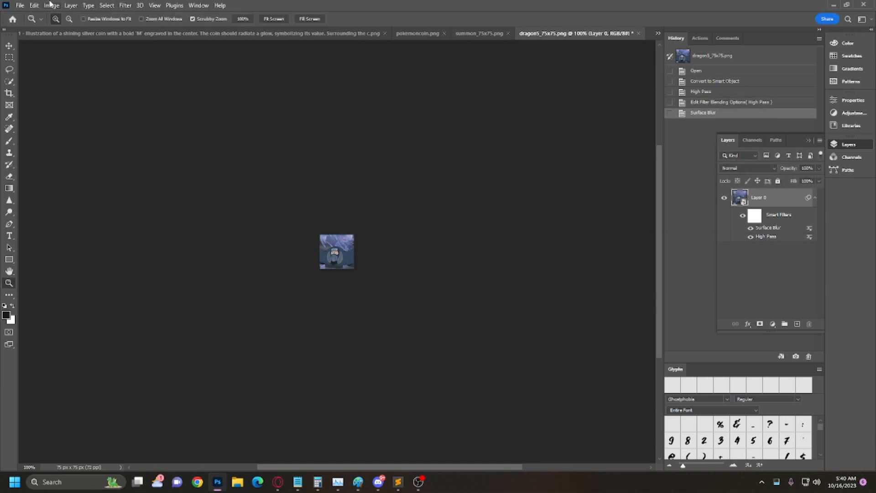
Apply Auto Contrast and Auto Tone to the dragon5_75x75.png image.
click(52, 5)
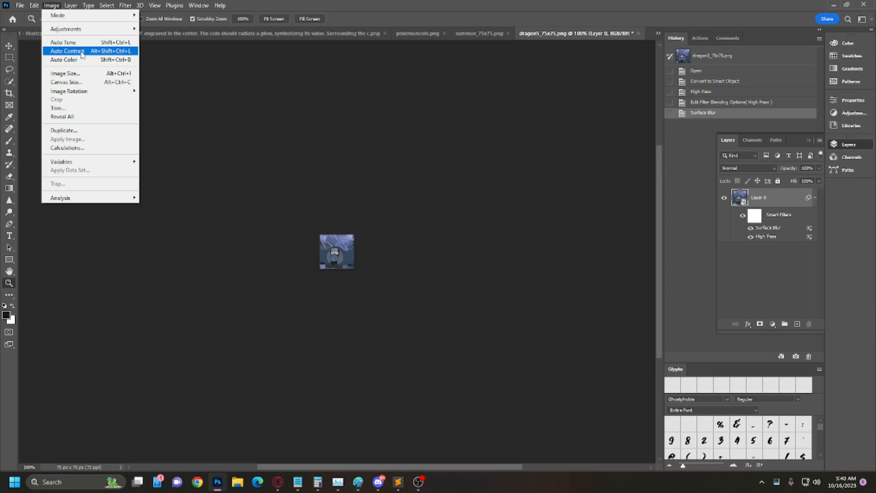
click(82, 55)
click(58, 5)
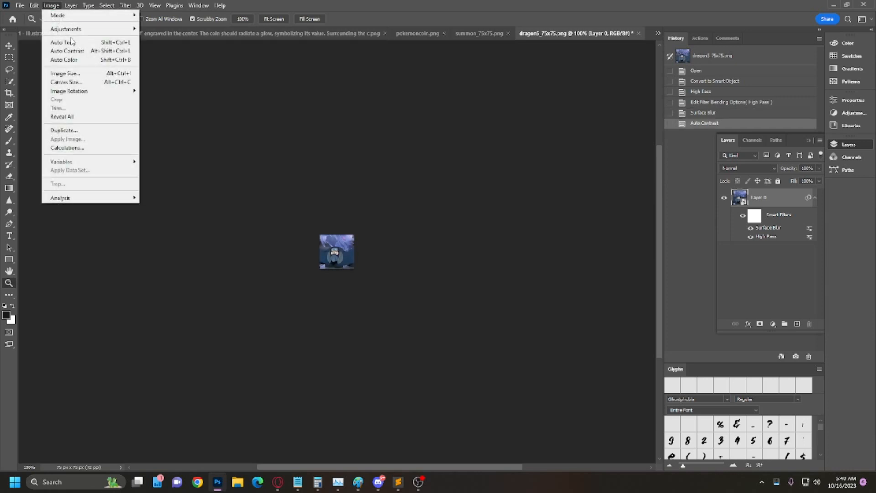
click(71, 42)
Compare the image with and without Auto Tone by repeatedly undoing and redoing it, ending with Auto Tone applied.
key(ctrl+z)
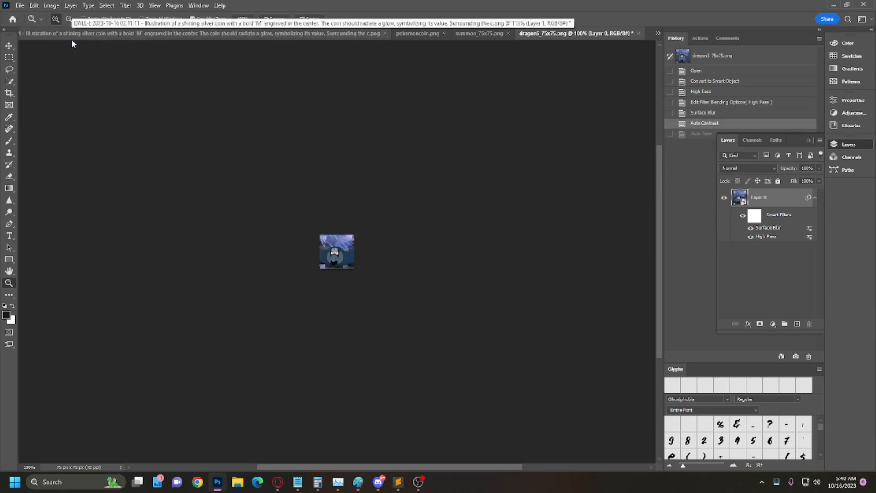
key(ctrl+shift+z)
key(ctrl+z)
key(ctrl+shift+z)
key(ctrl+z)
key(ctrl+shift+z)
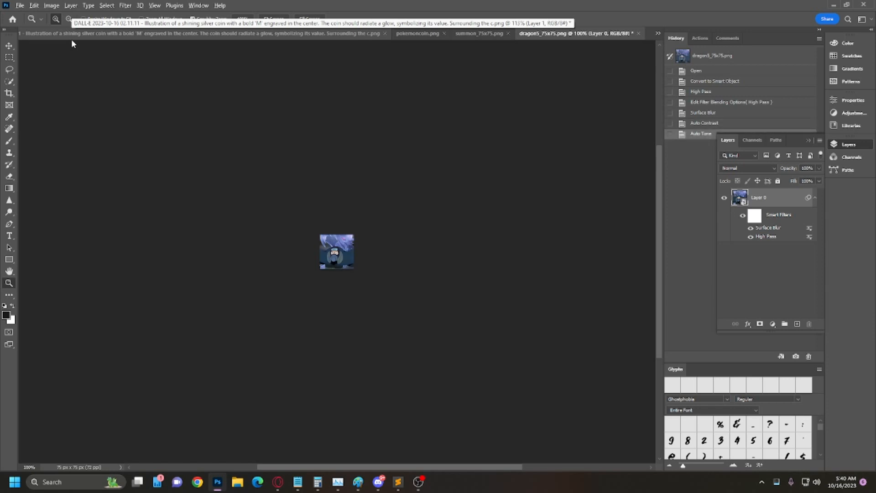
click(51, 5)
mouse_move(71, 29)
click(196, 29)
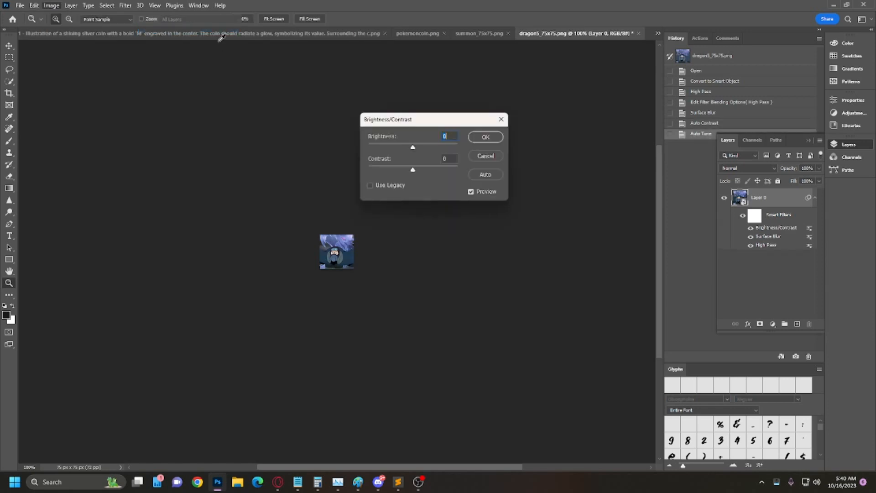
key(Escape)
Adjust the image's Levels by moving the shadow and highlight input points inward to deepen the contrast.
click(53, 5)
click(205, 39)
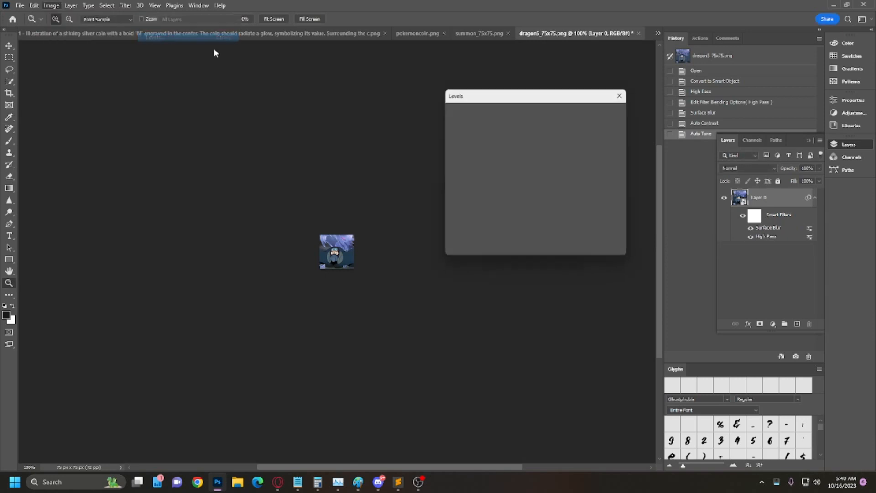
drag(453, 195, 469, 194)
drag(569, 195, 557, 197)
drag(469, 195, 466, 195)
drag(557, 196, 517, 195)
click(606, 111)
key(z)
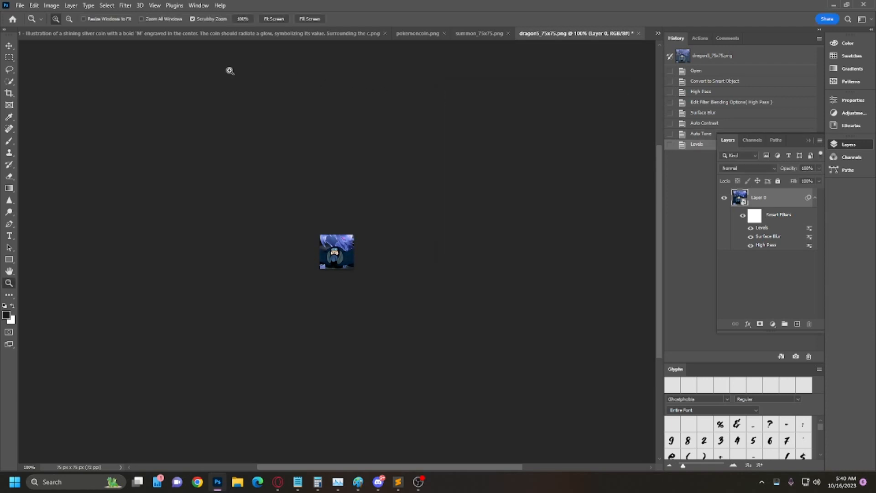
Browse the Nagato folder and its Images subfolder to examine the existing dragon5_75x75.png icon as a color reference.
click(60, 5)
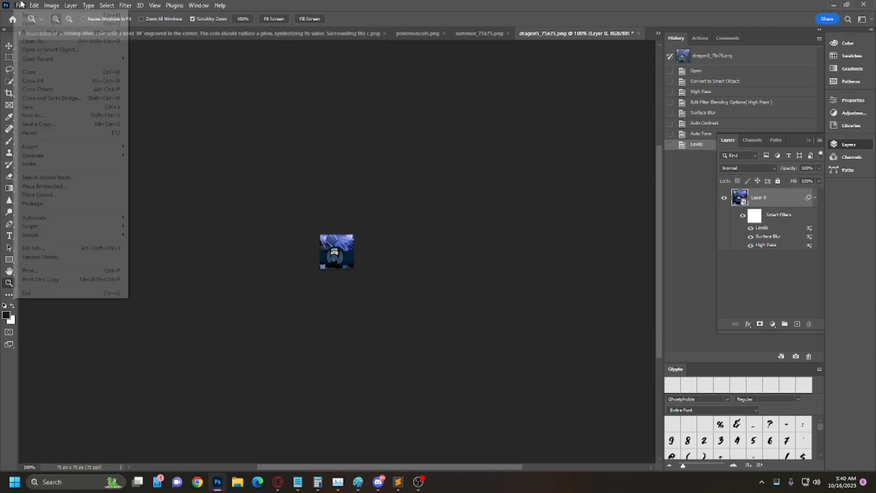
click(21, 23)
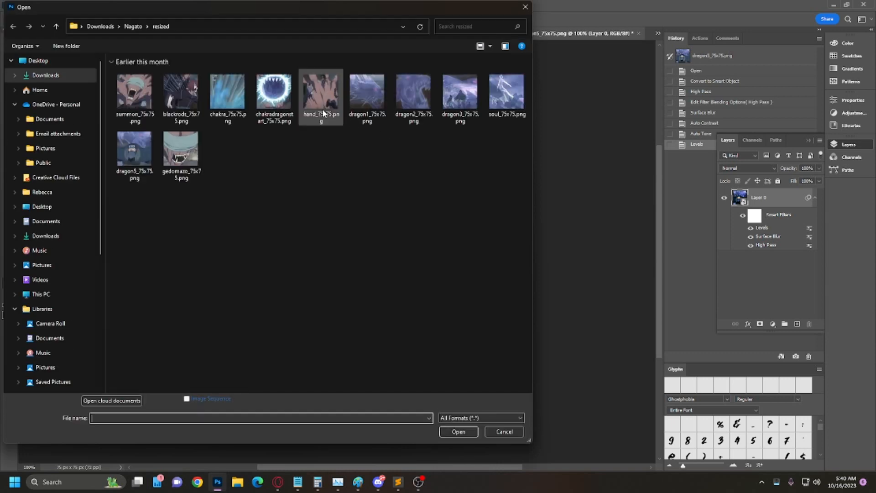
click(125, 28)
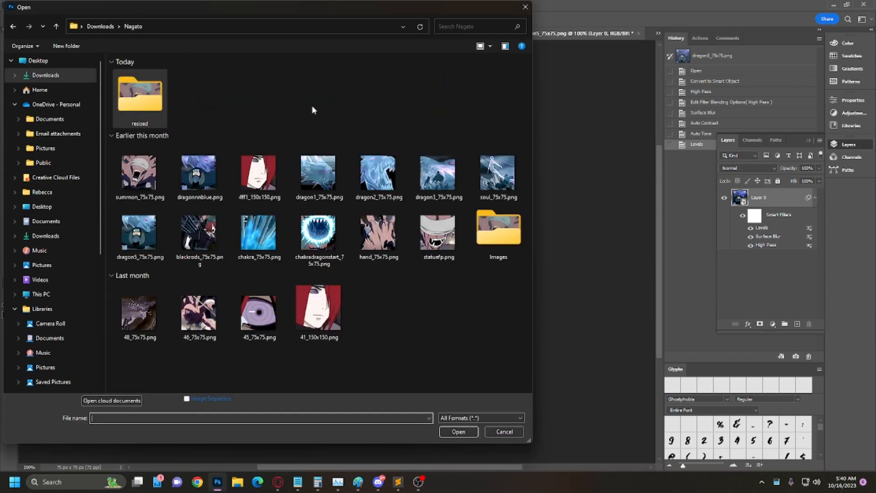
double_click(499, 226)
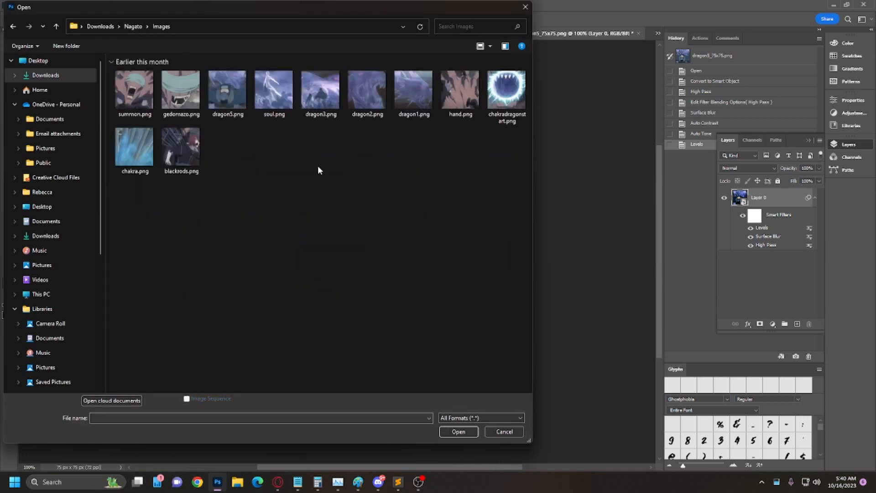
key(alt+Left)
click(148, 232)
scroll(151, 232, up, 1)
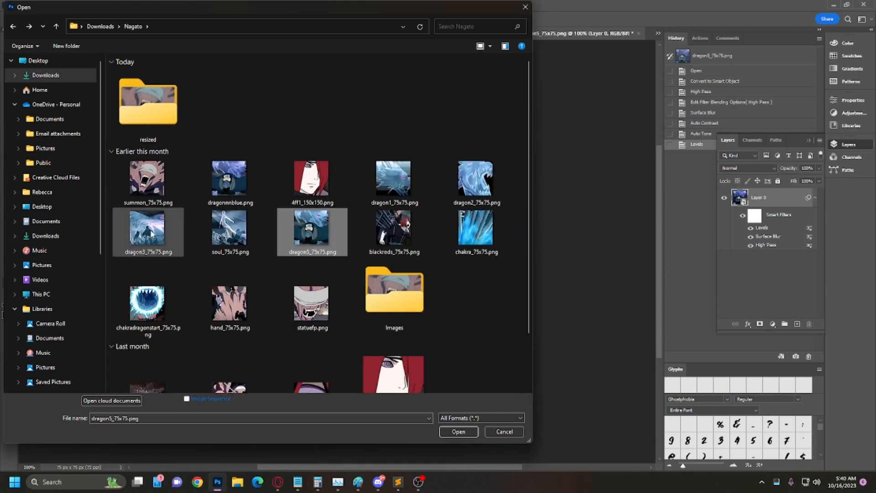
scroll(152, 232, up, 1)
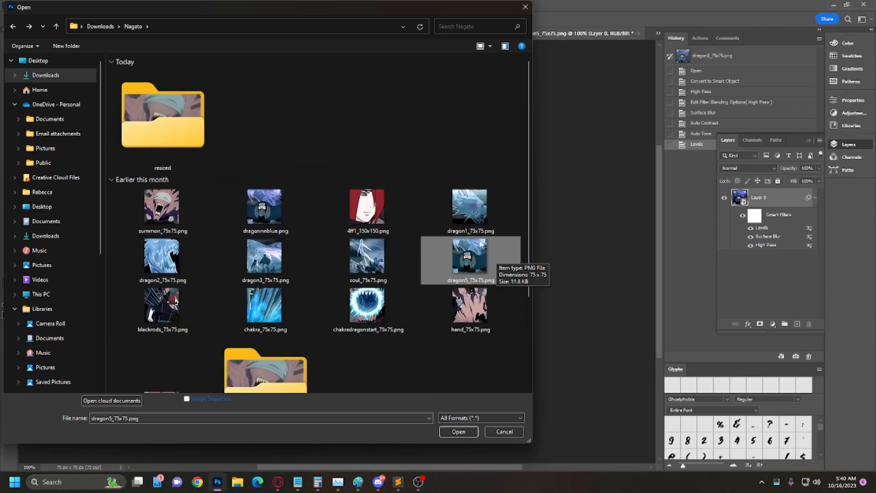
double_click(466, 261)
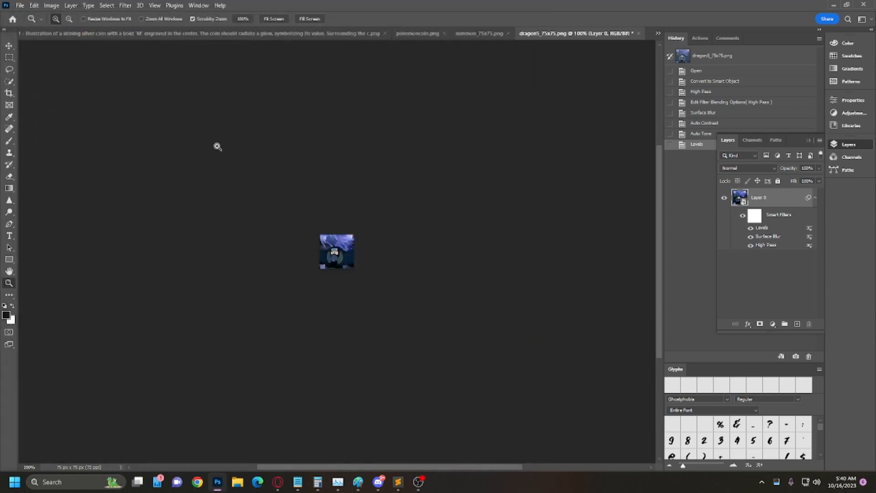
Shift the hue of the Blues range slightly toward purple with a Hue/Saturation adjustment.
click(51, 6)
mouse_move(65, 29)
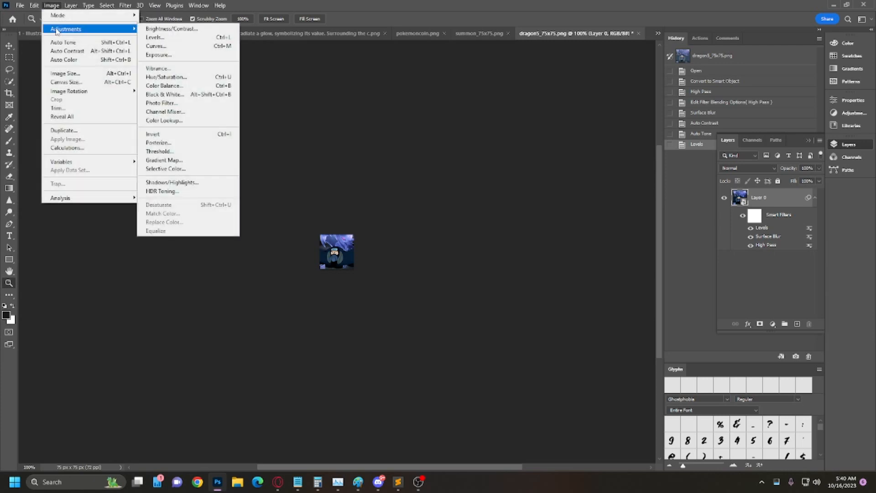
click(168, 77)
click(457, 136)
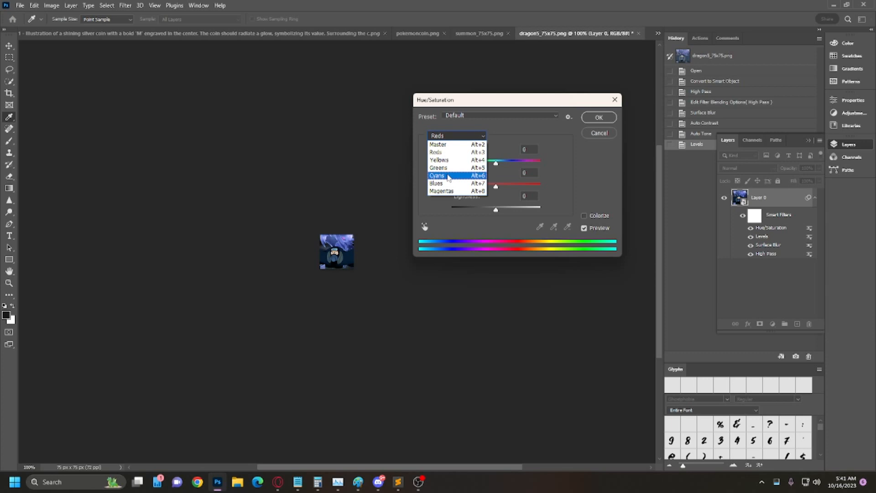
click(443, 183)
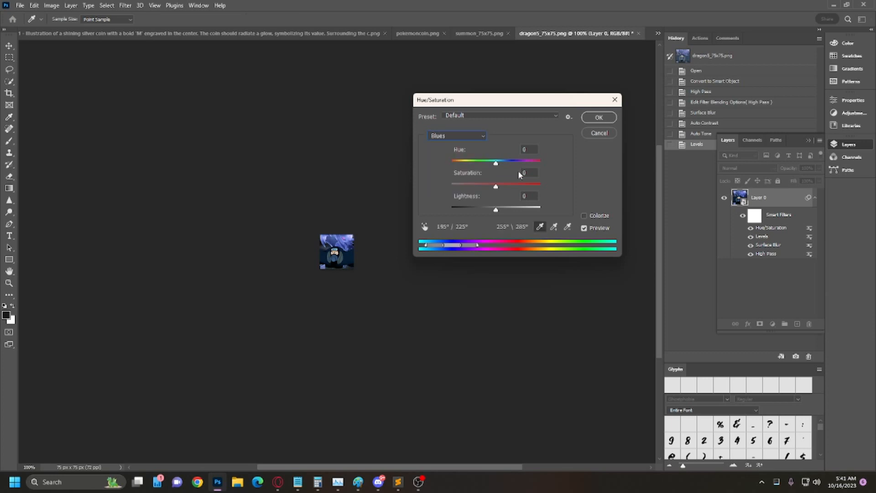
mouse_move(497, 166)
mouse_down()
mouse_move(516, 161)
mouse_move(496, 159)
mouse_move(515, 153)
mouse_move(485, 157)
mouse_up()
drag(482, 155, 502, 152)
click(591, 120)
Select the dark-robed figure in the lower part of the image with the Quick Selection tool.
drag(339, 251, 366, 258)
scroll(366, 257, up, 5)
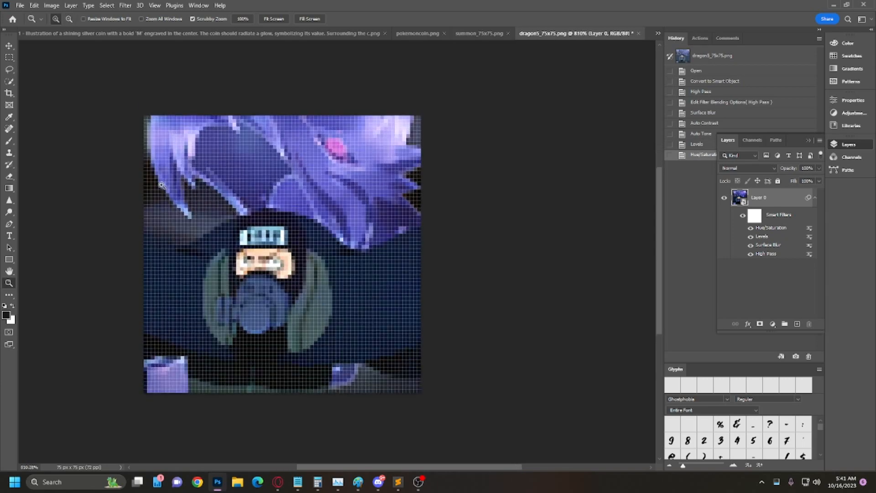
click(9, 81)
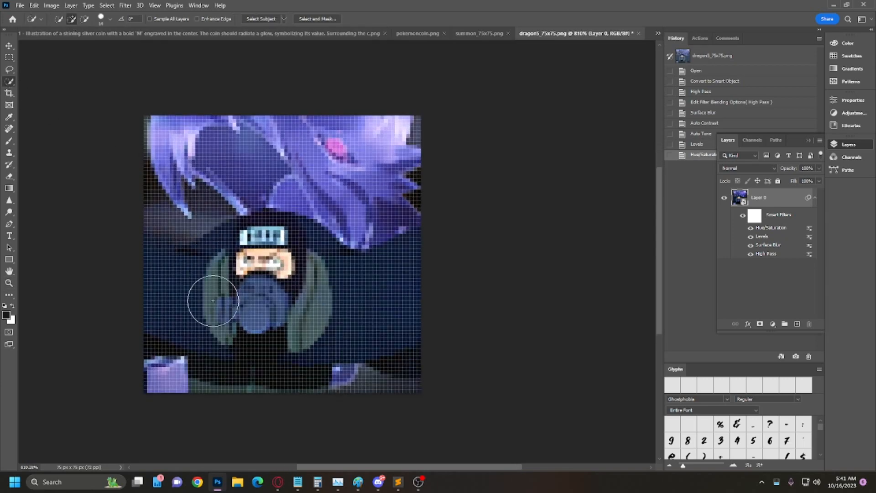
drag(212, 296, 164, 292)
mouse_move(292, 279)
mouse_down()
mouse_move(261, 280)
mouse_move(268, 284)
mouse_up()
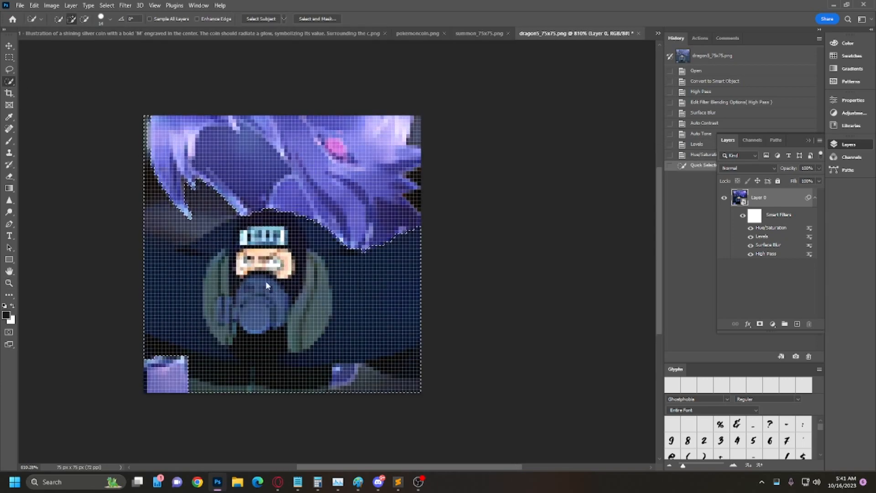
Subtract the gray background above the figure's shoulder from the selection using a 6 px Quick Selection brush.
click(84, 19)
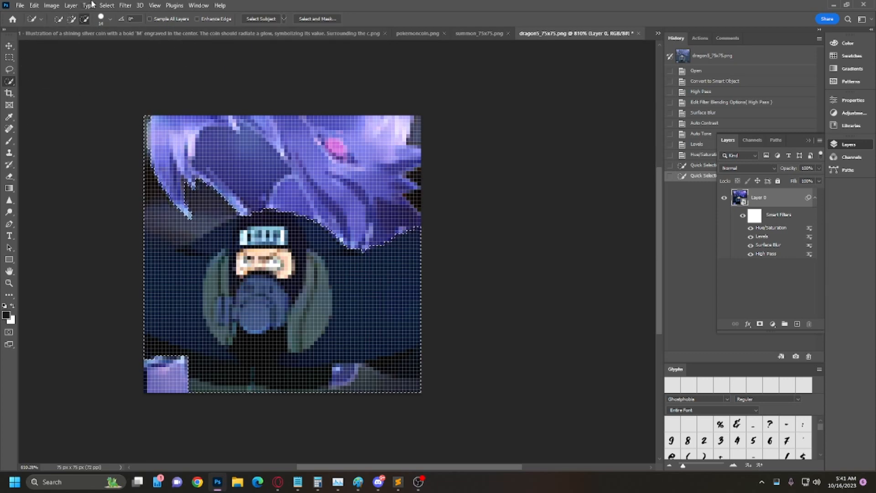
click(105, 20)
drag(65, 45, 61, 46)
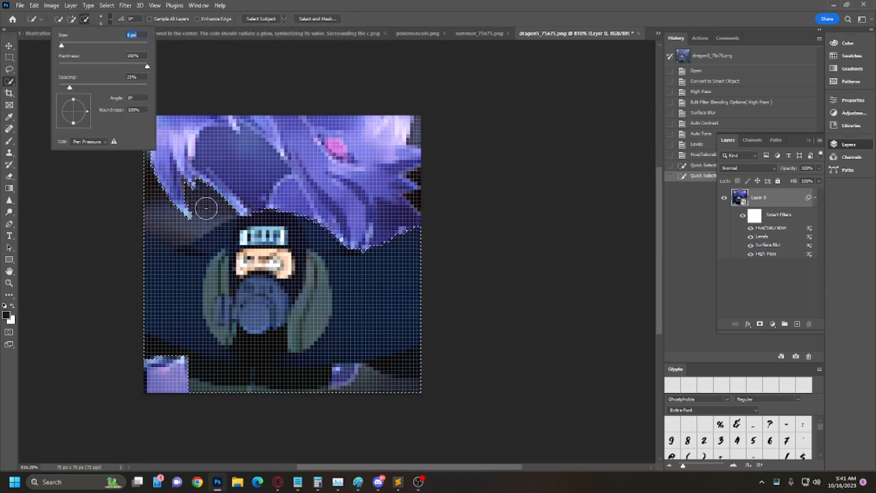
mouse_move(205, 207)
mouse_down()
mouse_move(171, 208)
mouse_move(156, 235)
mouse_up()
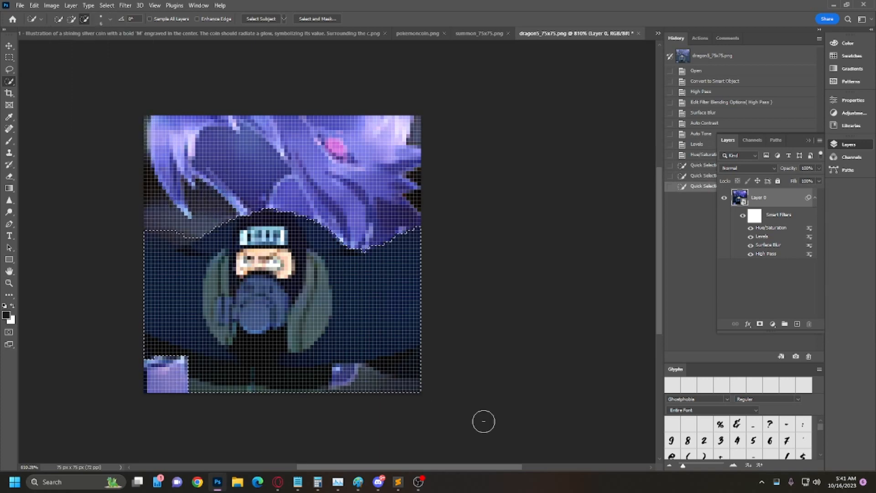
Flatten the image and set the Blues hue of the selected figure to -16 with Hue/Saturation.
click(71, 5)
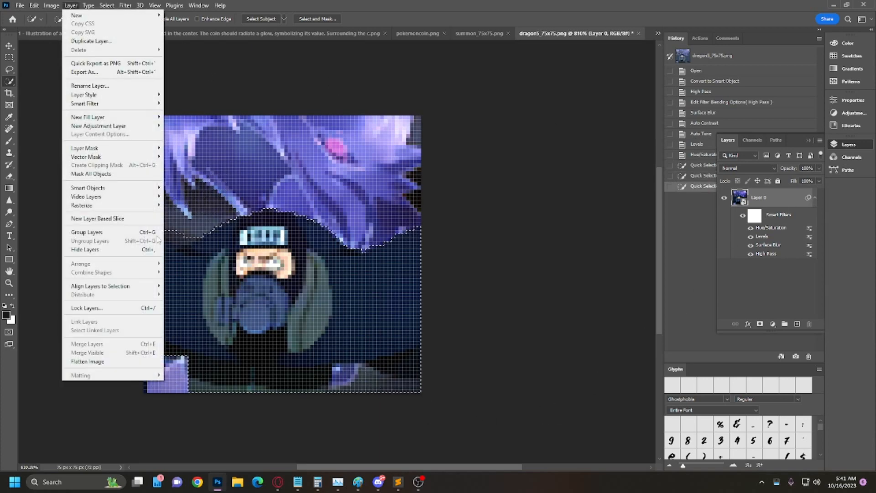
click(112, 361)
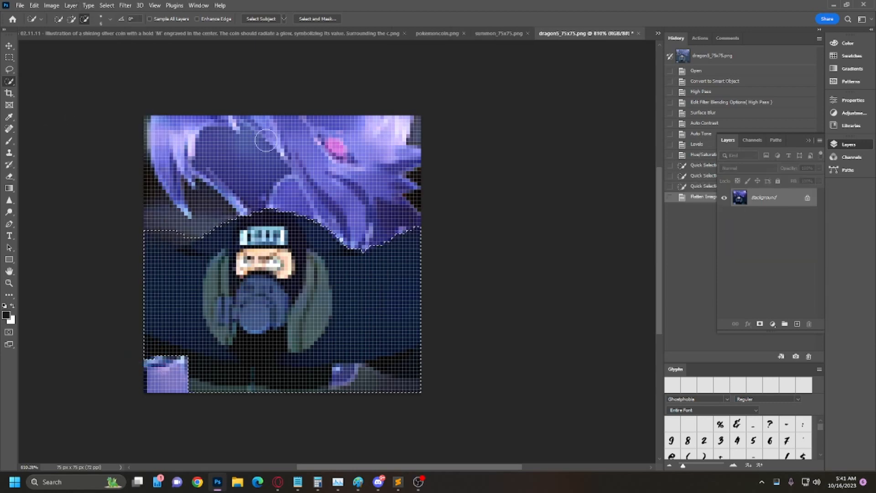
click(51, 5)
mouse_move(66, 30)
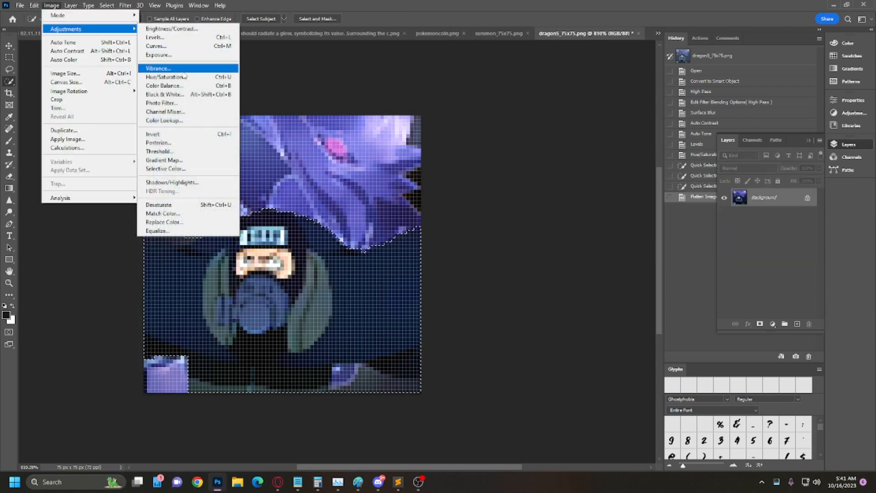
click(165, 77)
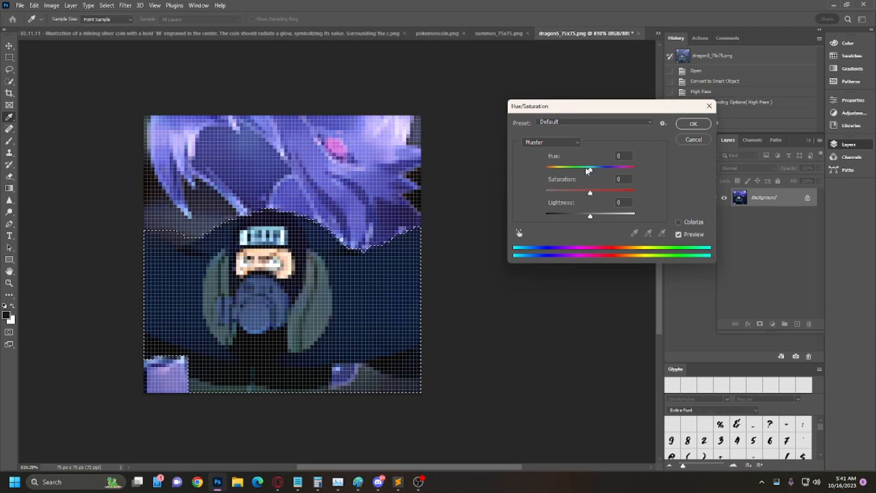
click(551, 142)
click(540, 194)
drag(590, 169, 585, 170)
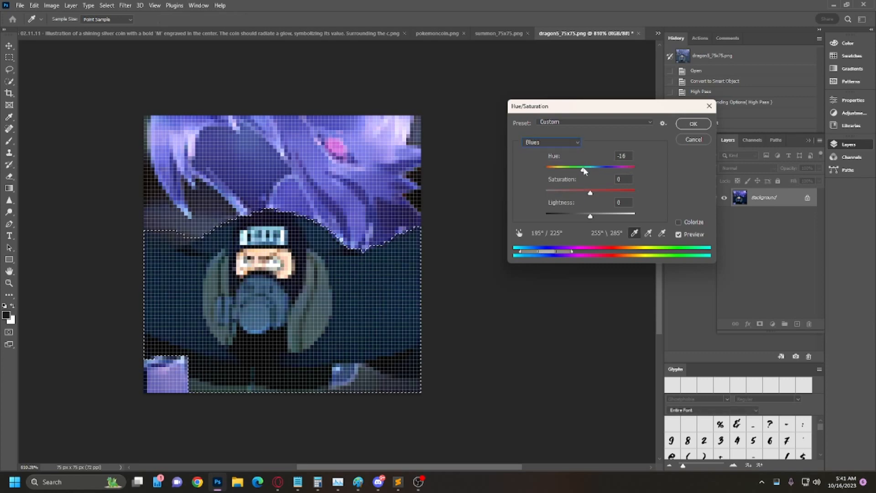
click(693, 124)
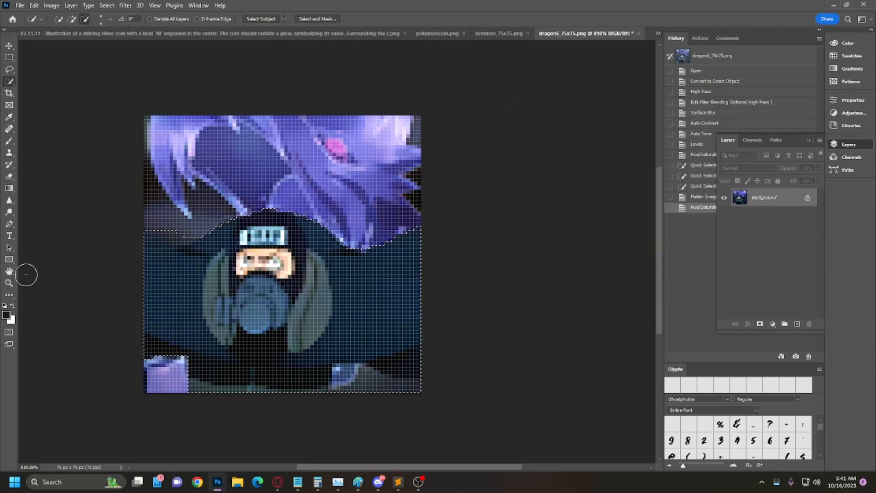
View the icon at 100% zoom and clear the selection around the figure with the Rectangular Marquee tool.
double_click(8, 283)
click(9, 57)
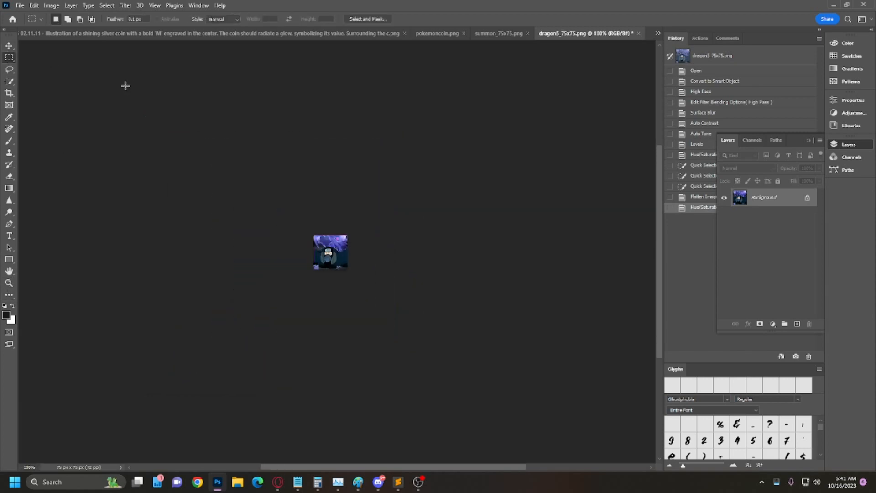
drag(125, 86, 131, 100)
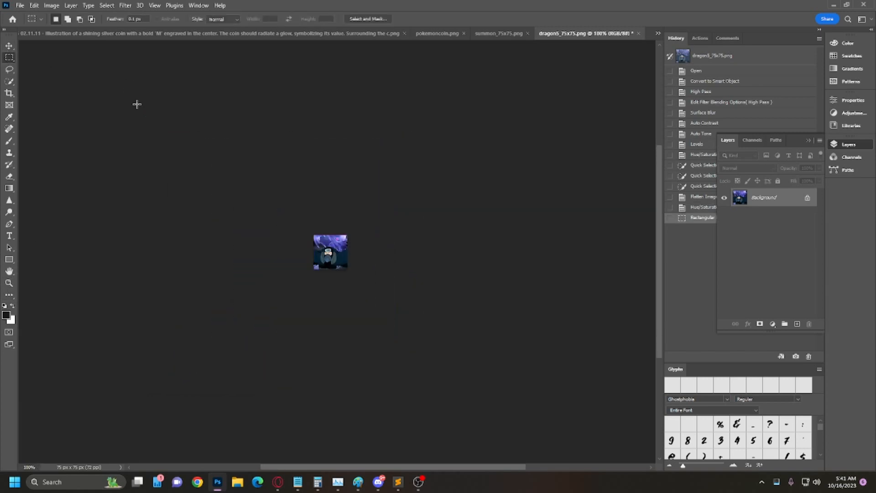
click(52, 5)
mouse_move(68, 27)
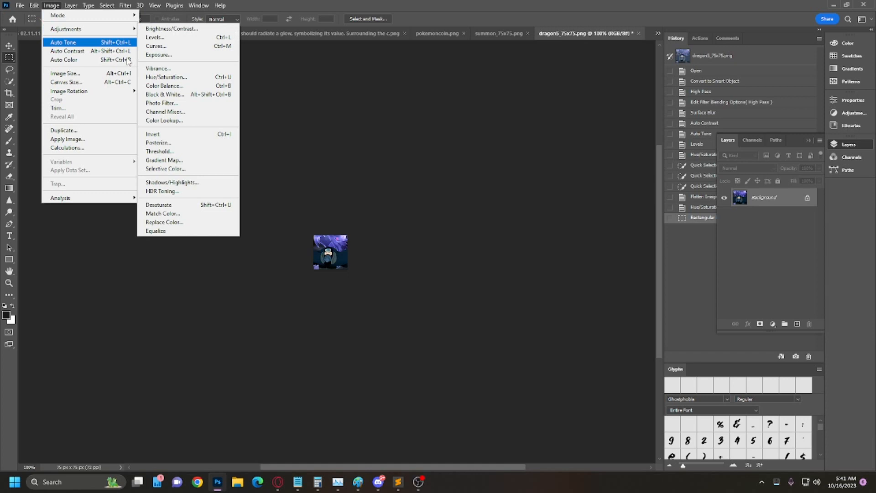
click(173, 181)
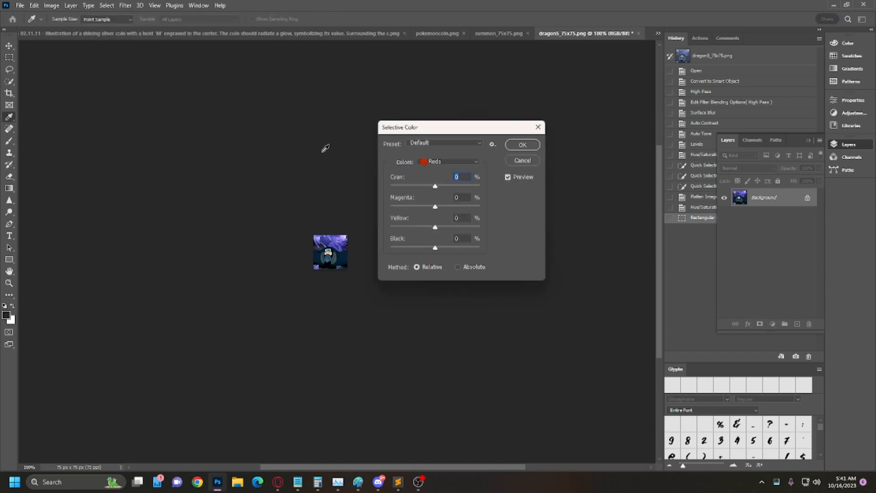
click(450, 161)
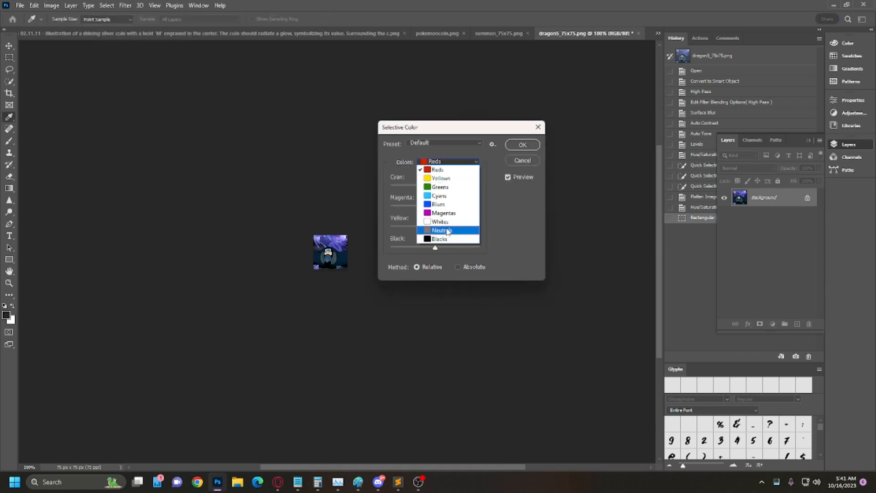
click(439, 204)
mouse_move(435, 206)
mouse_down()
mouse_move(417, 207)
mouse_move(443, 205)
mouse_up()
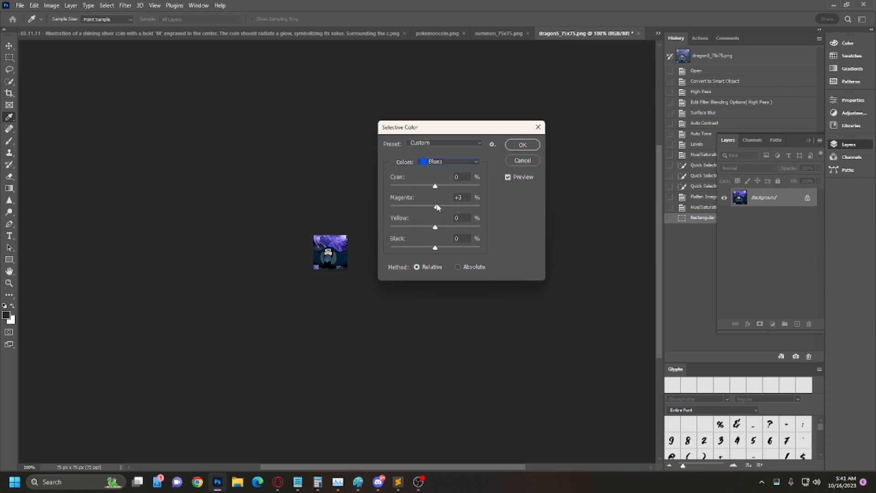
mouse_move(436, 249)
mouse_down()
mouse_move(477, 249)
mouse_move(440, 250)
mouse_up()
drag(434, 225, 437, 225)
click(448, 162)
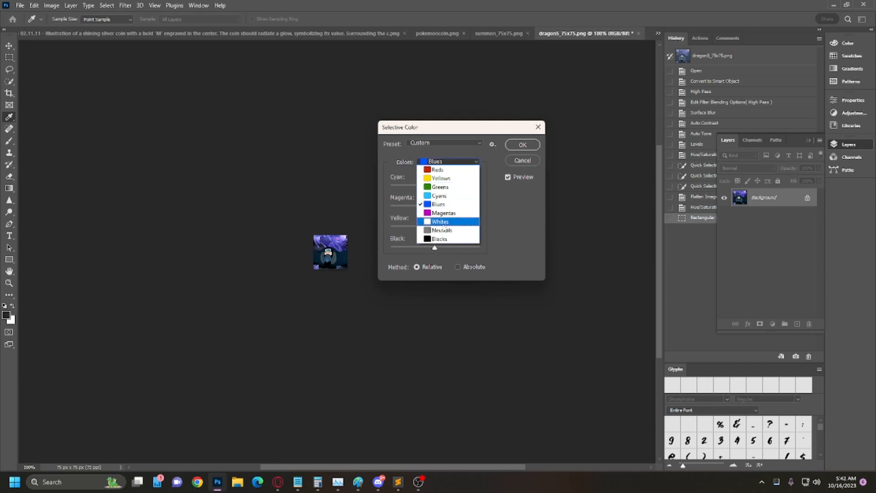
click(440, 230)
mouse_move(436, 247)
mouse_down()
mouse_move(455, 246)
mouse_move(429, 247)
mouse_move(439, 249)
mouse_up()
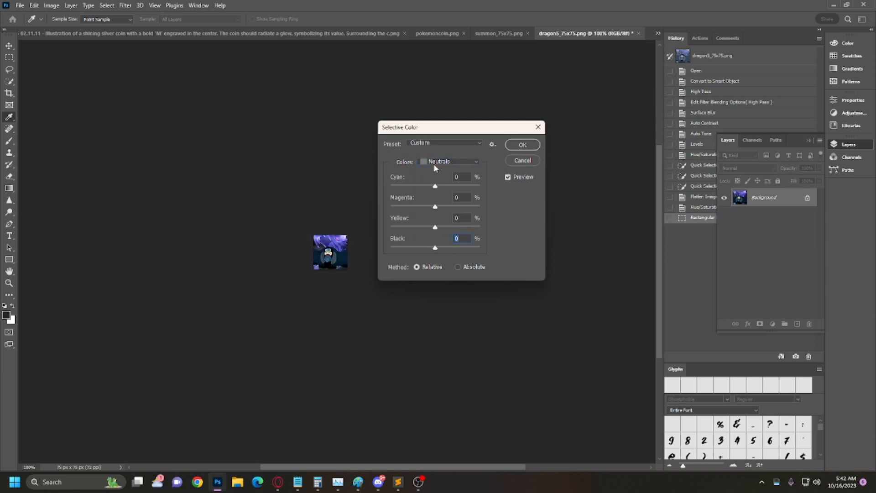
key(Escape)
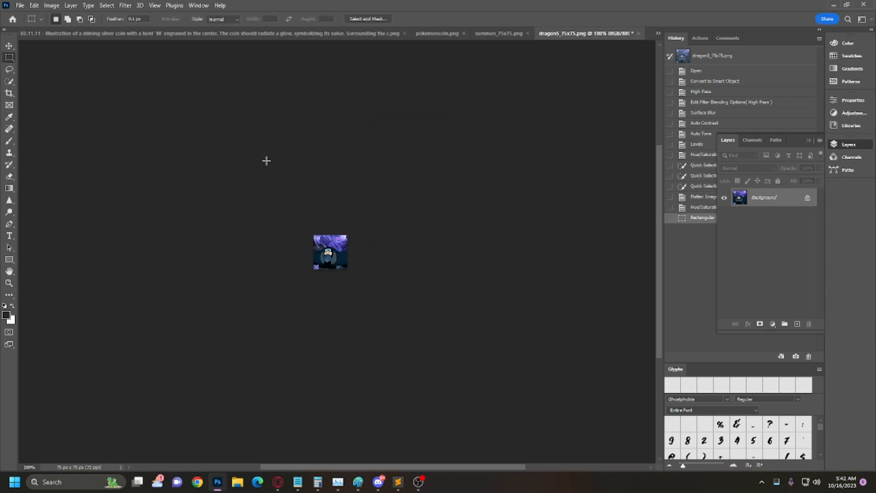
Undo the last deselection to bring back the selection around the dark-robed figure.
click(49, 6)
click(293, 208)
scroll(293, 208, up, 2)
key(ctrl+z)
Apply Hue/Saturation to the selected figure with the Master hue at +1 and saturation at -47.
click(51, 5)
mouse_move(68, 29)
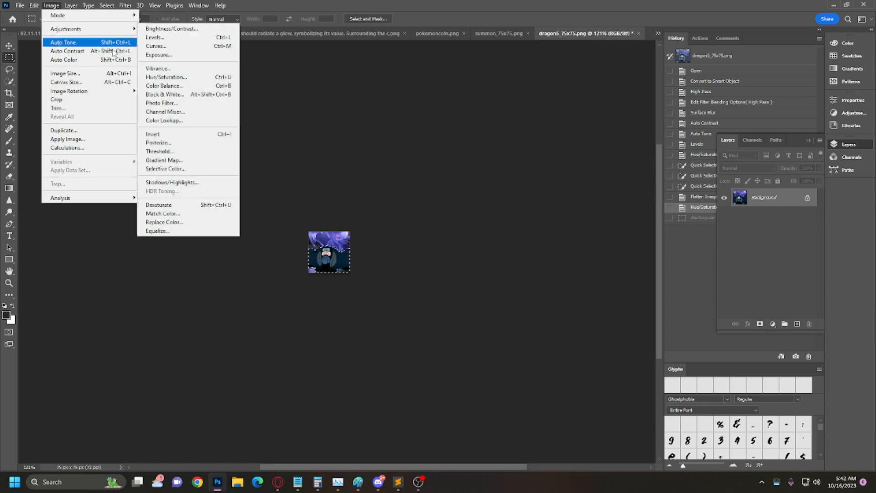
click(161, 77)
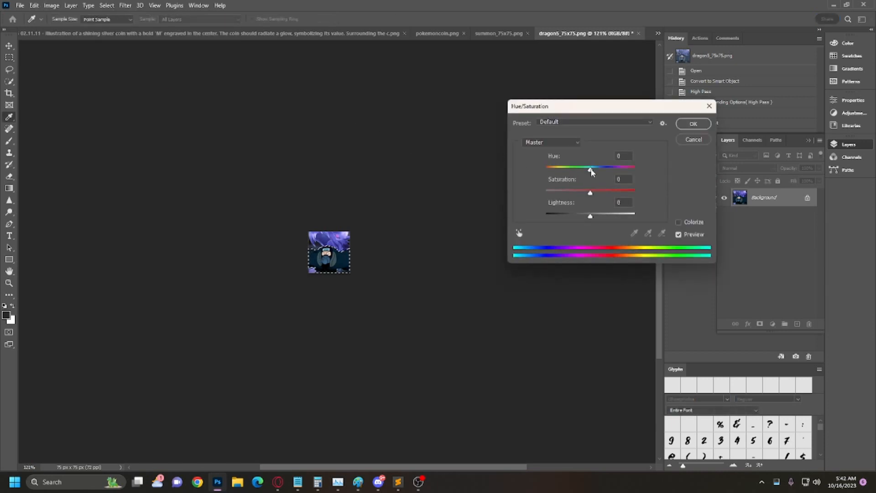
drag(590, 170, 571, 197)
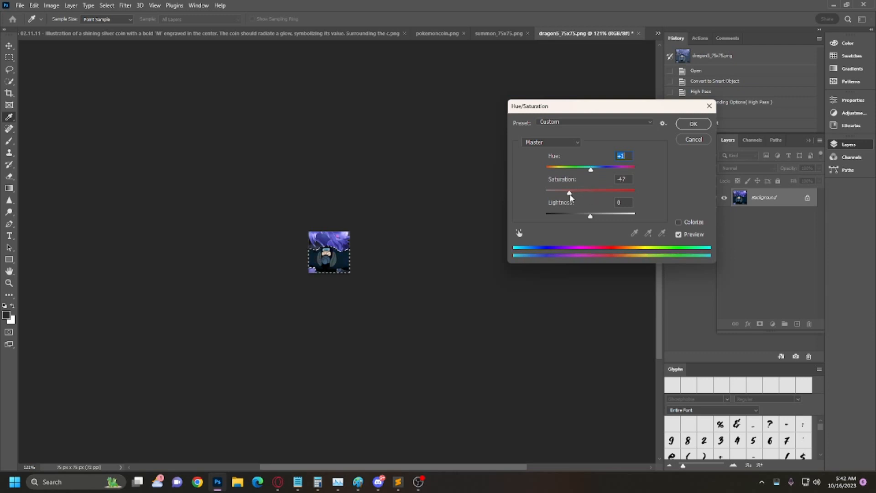
click(690, 124)
Return the icon to 100% zoom and deselect the figure.
double_click(9, 284)
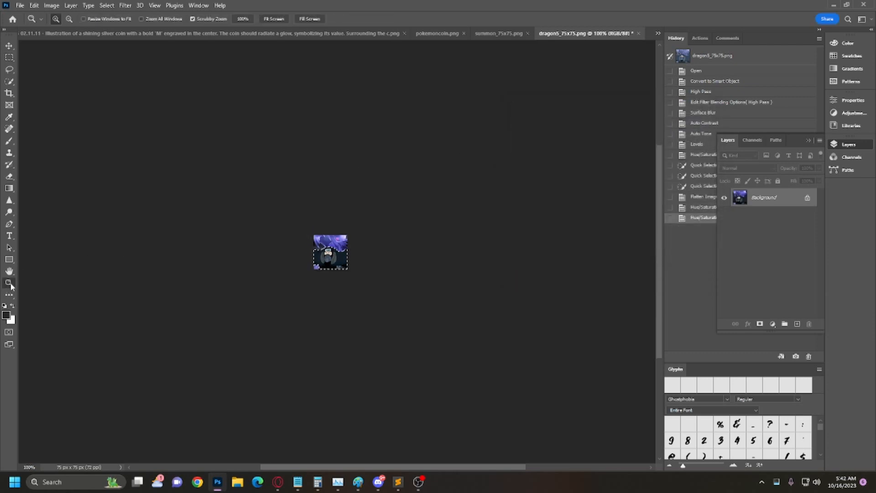
click(8, 59)
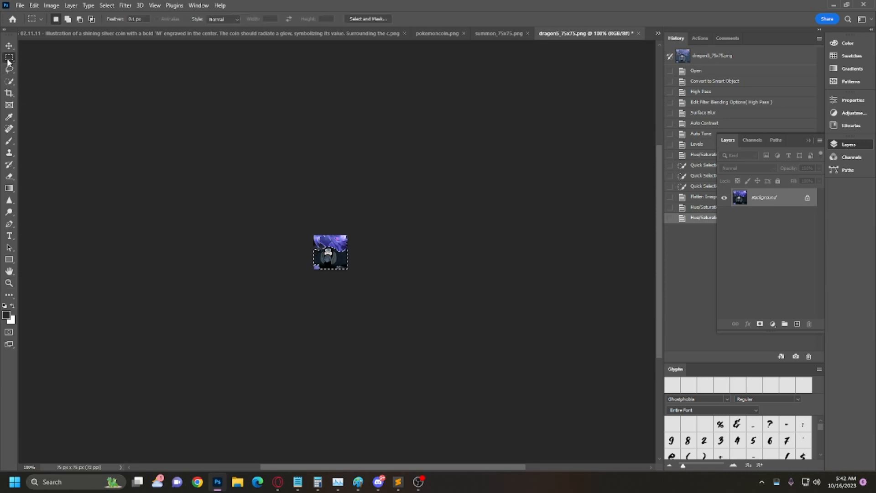
click(152, 83)
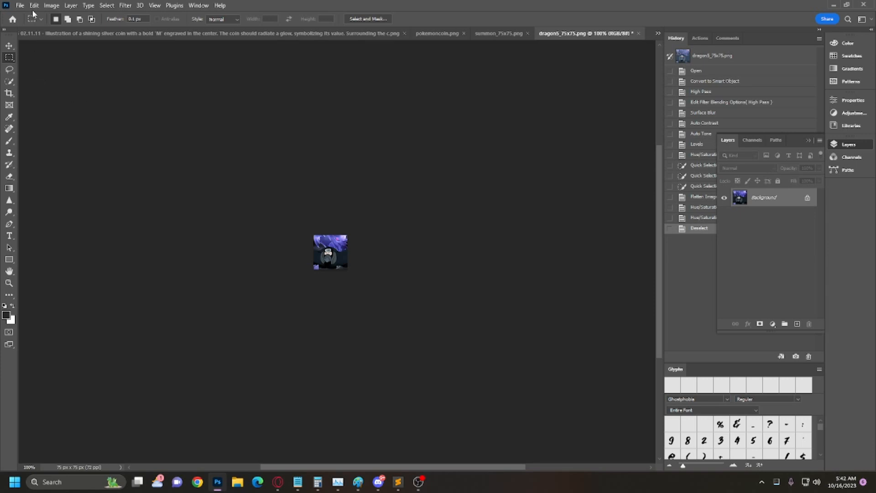
Open the earlier blue version dragon5_75x75.png from the Nagato folder in Downloads.
click(20, 5)
click(27, 25)
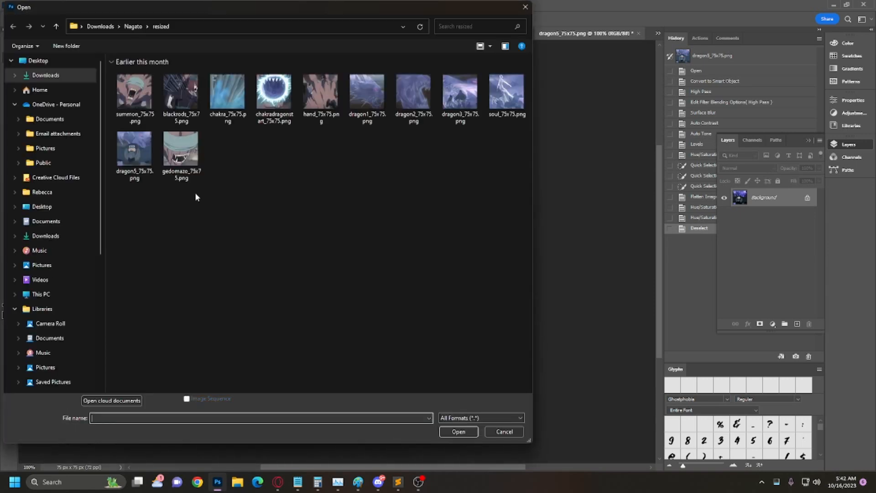
click(135, 26)
scroll(182, 219, down, 5)
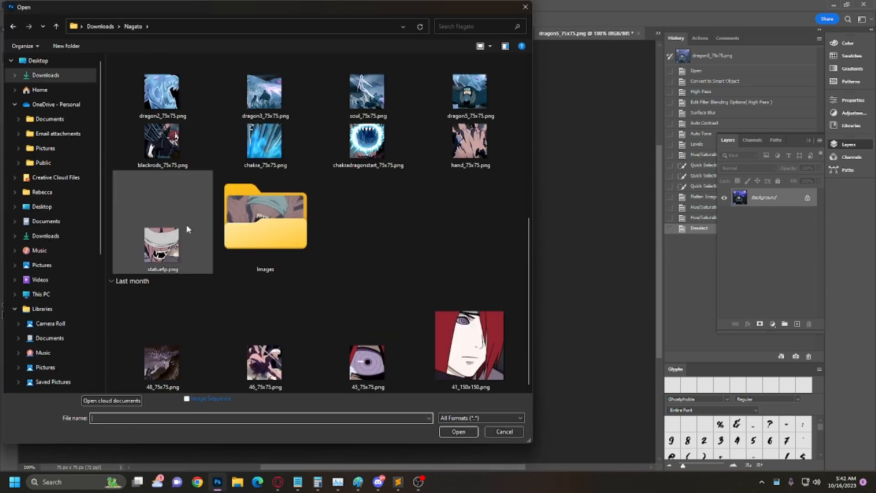
scroll(310, 155, up, 5)
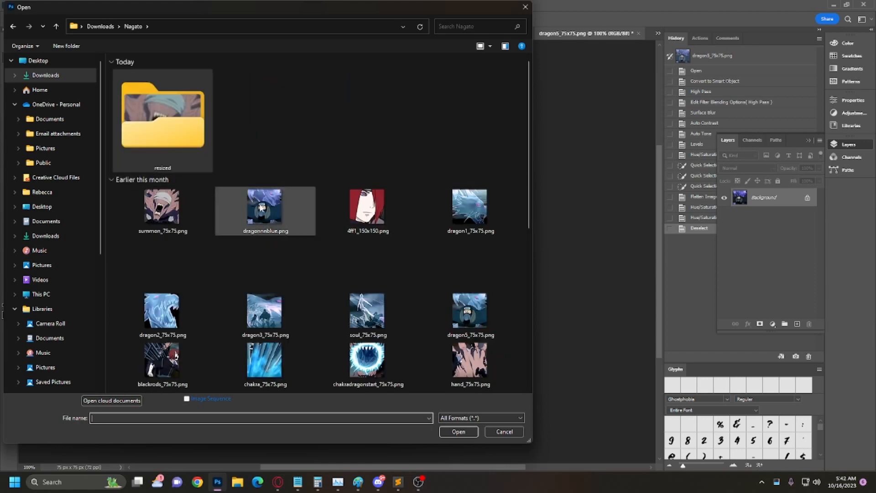
double_click(454, 292)
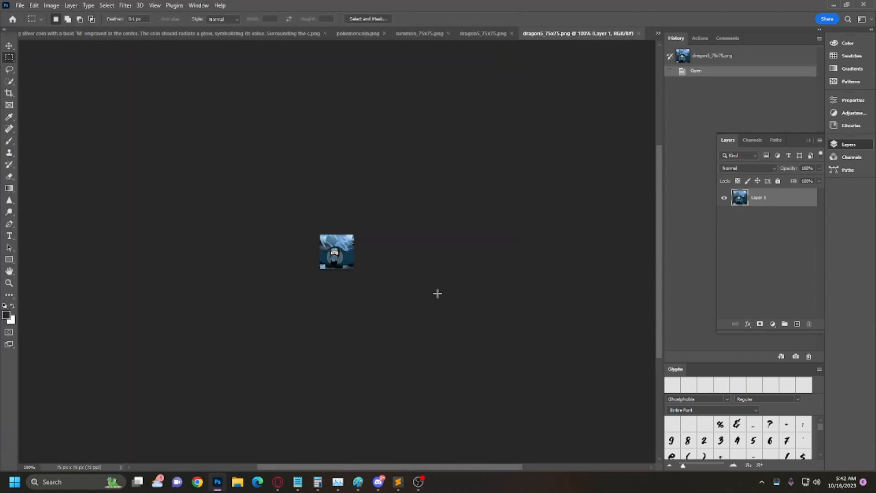
Compare the earlier blue dragon5_75x75.png with the recolored version, viewing both enlarged and the recolored icon at 100% zoom.
scroll(395, 286, up, 5)
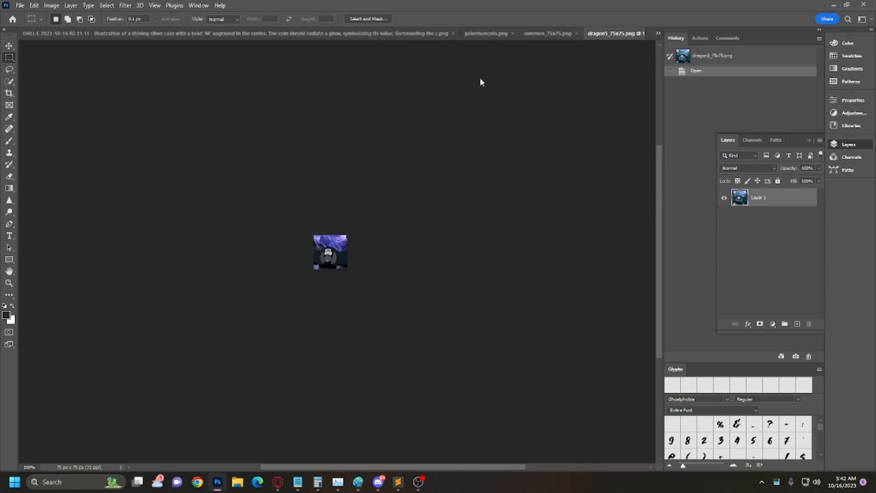
scroll(404, 209, up, 4)
click(546, 33)
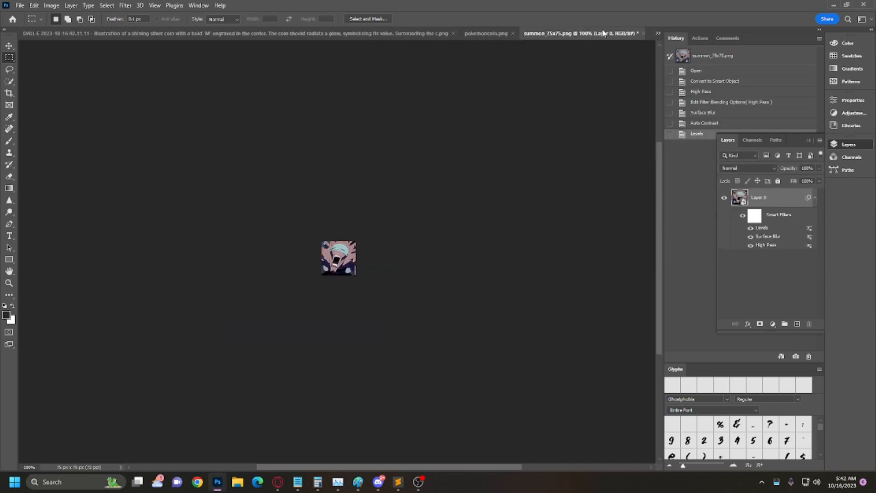
drag(660, 28, 657, 32)
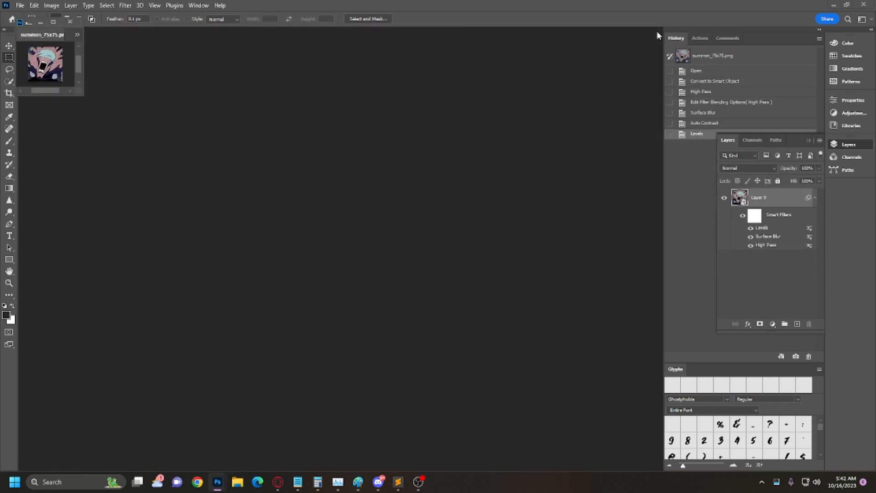
drag(24, 19, 70, 30)
click(657, 34)
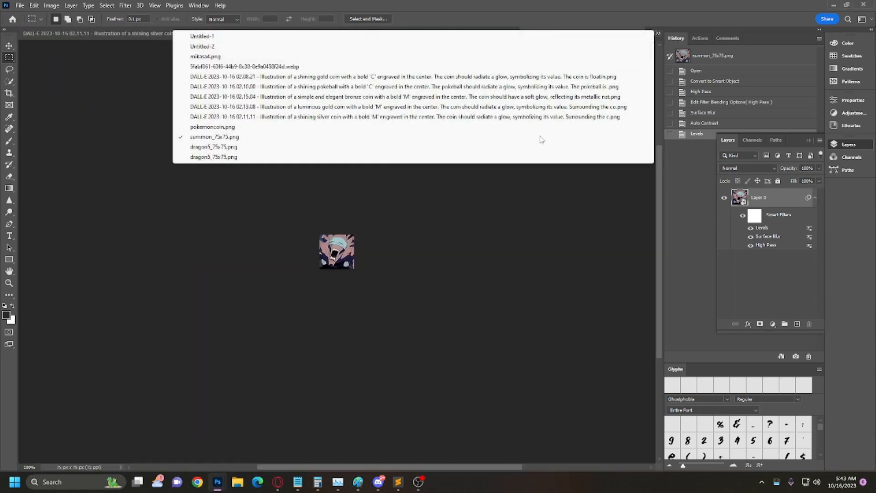
click(358, 157)
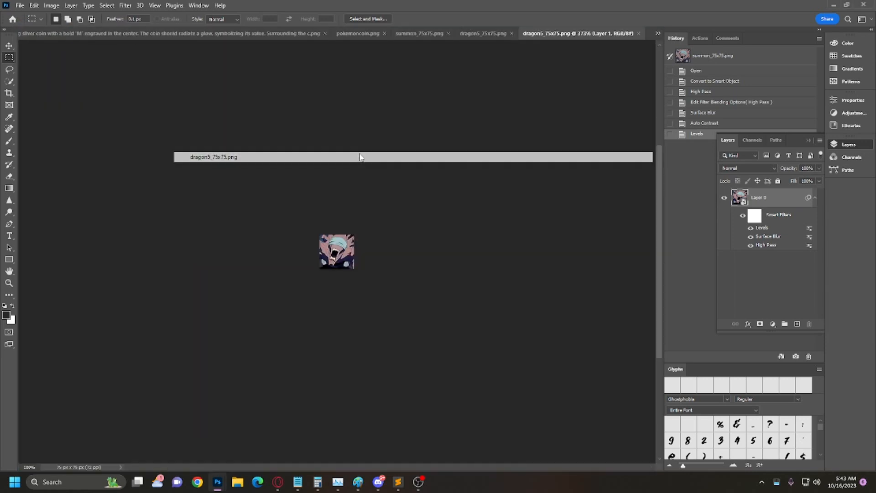
click(484, 35)
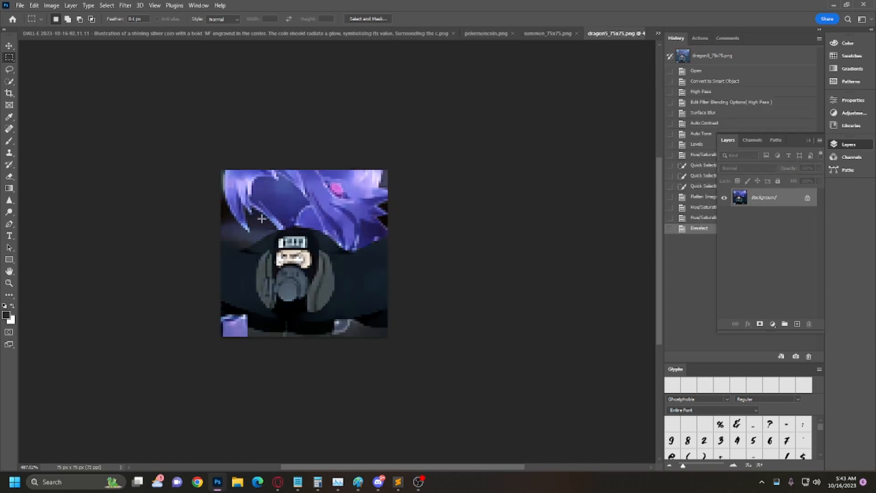
right_click(218, 227)
click(347, 162)
scroll(356, 226, down, 8)
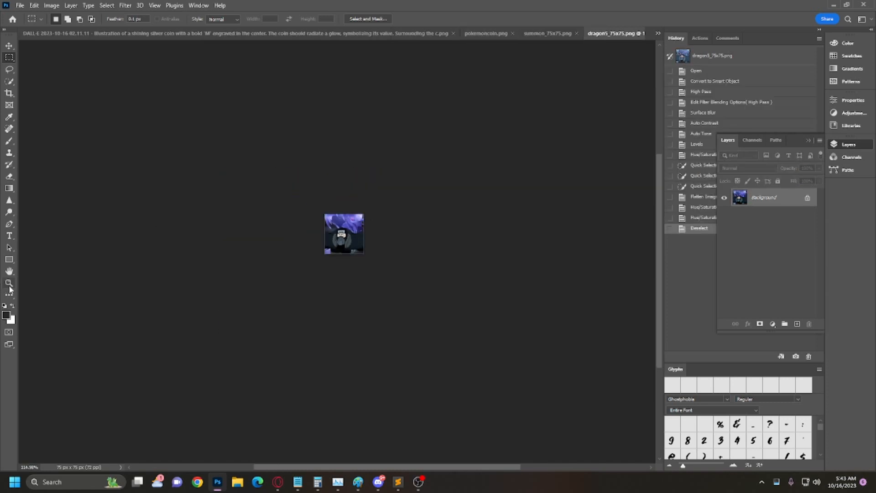
double_click(9, 282)
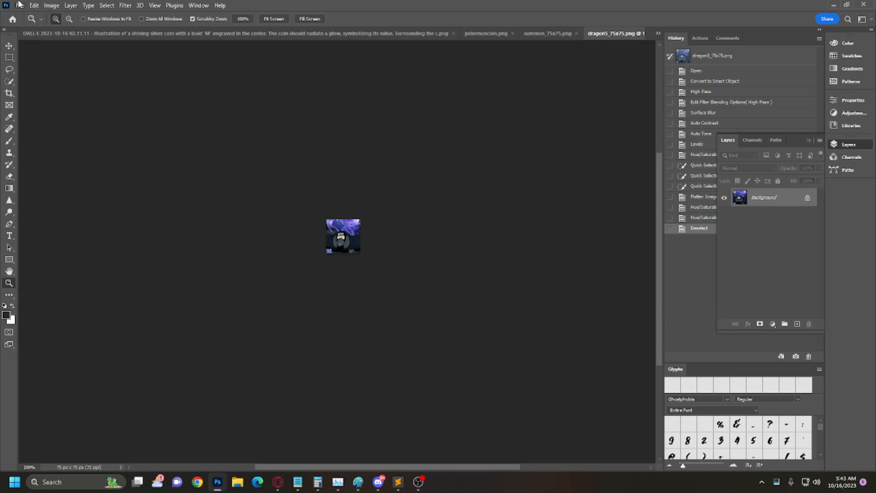
click(418, 481)
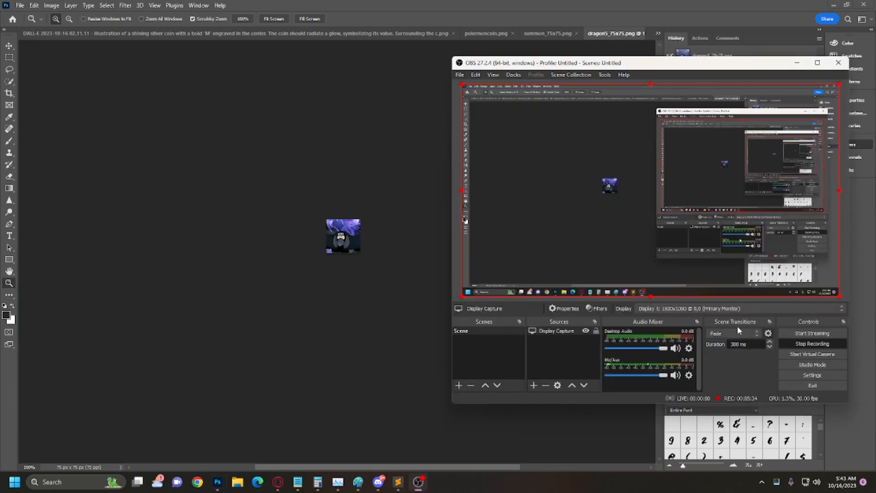